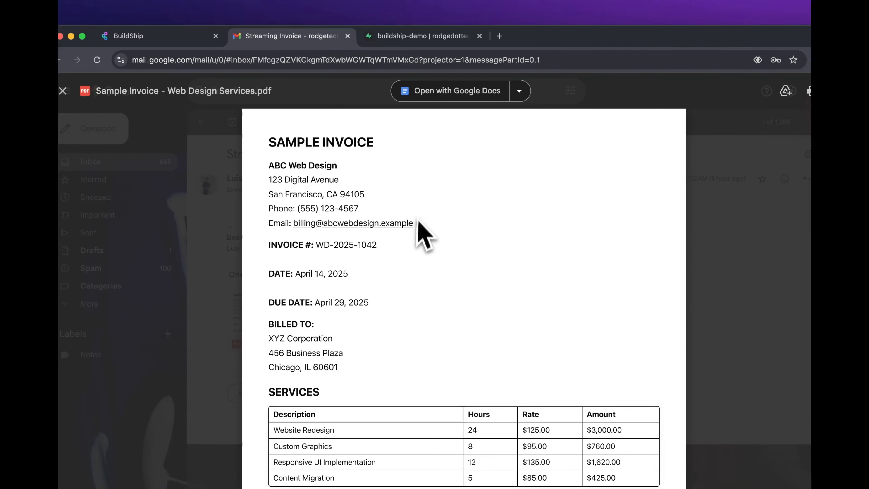
Step: Examine the sample invoice PDF, then switch to BuildShip and inspect the Gmail Invoice Tracker flow down to the JSON Generator node's schema
scroll(418, 221, "down", 5)
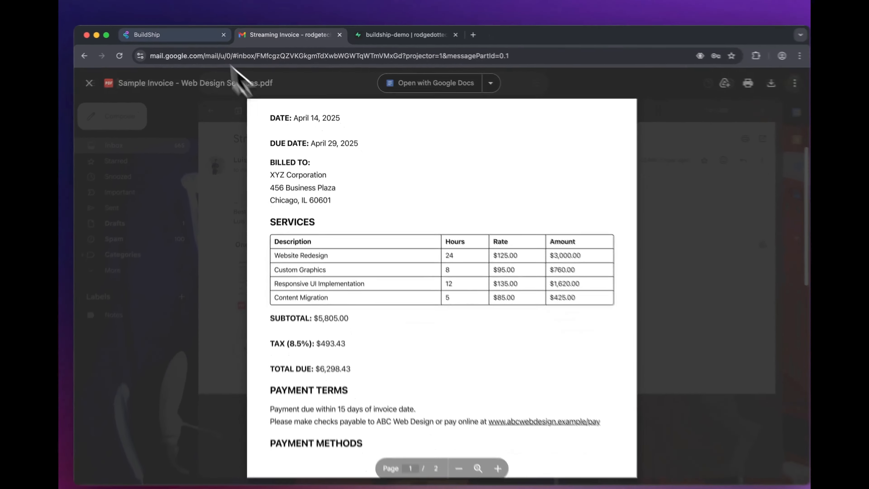
left_click(207, 35)
scroll(596, 232, "down", 3)
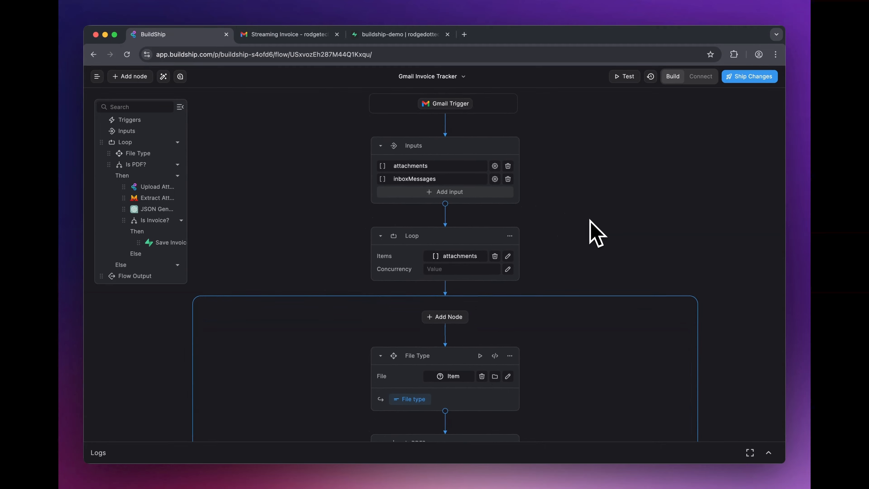
scroll(595, 233, "down", 7)
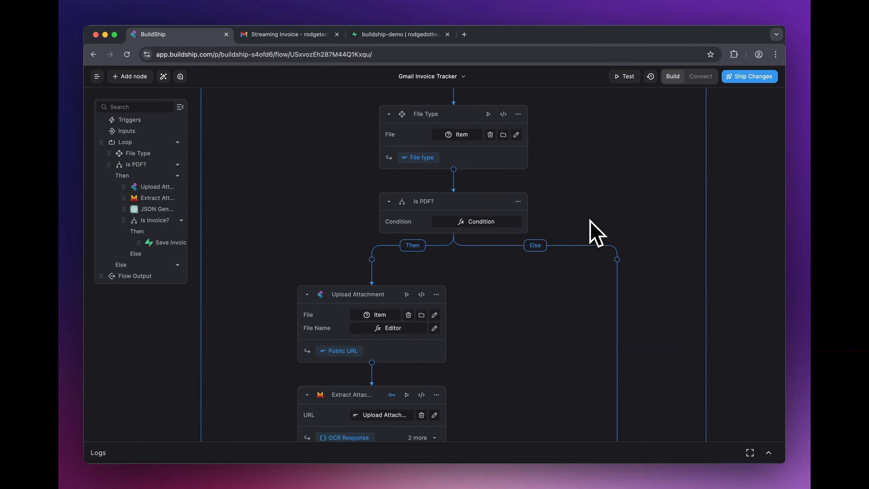
scroll(596, 233, "down", 5)
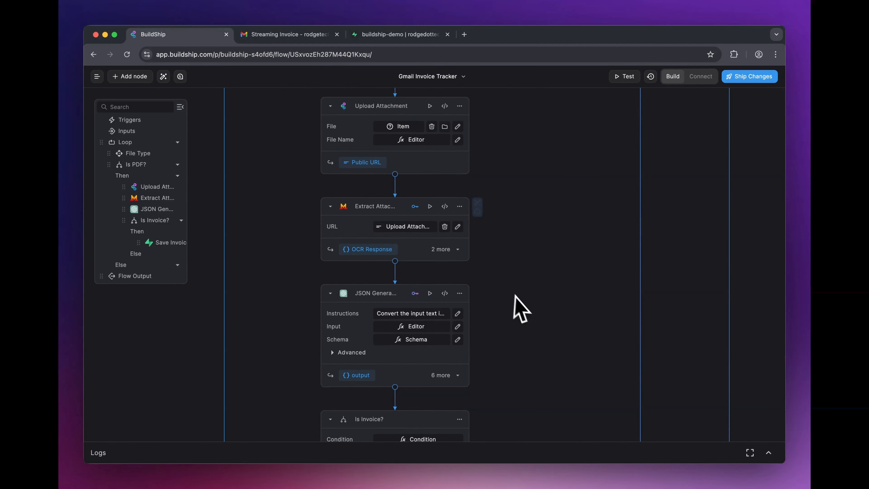
scroll(519, 298, "down", 2)
left_click(436, 288)
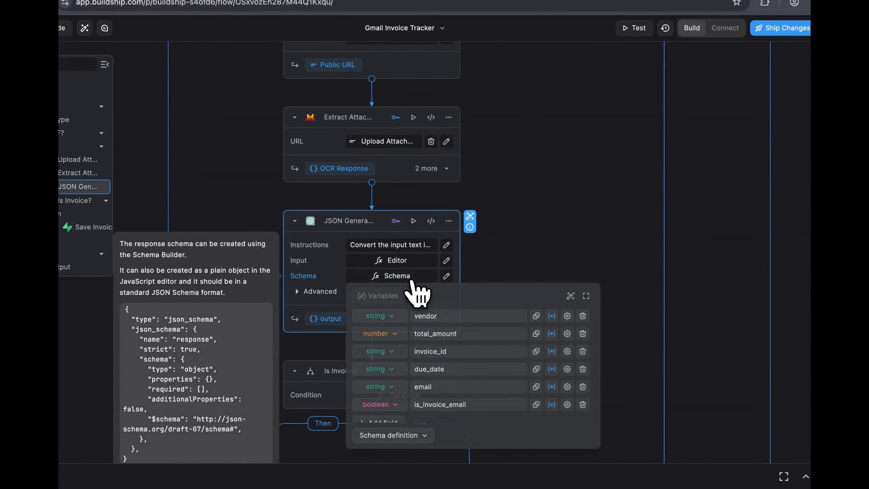
left_click(574, 225)
Step: Inspect the Is Invoice? branch and the Save Invoice node's object mapping, and switch to the buildship-demo Supabase project
scroll(578, 287, "down", 5)
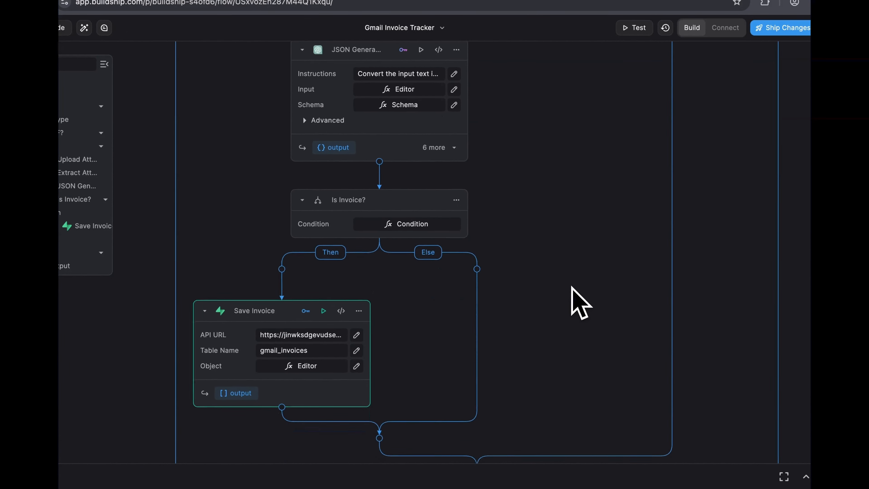
scroll(573, 295, "down", 5)
scroll(572, 294, "up", 1)
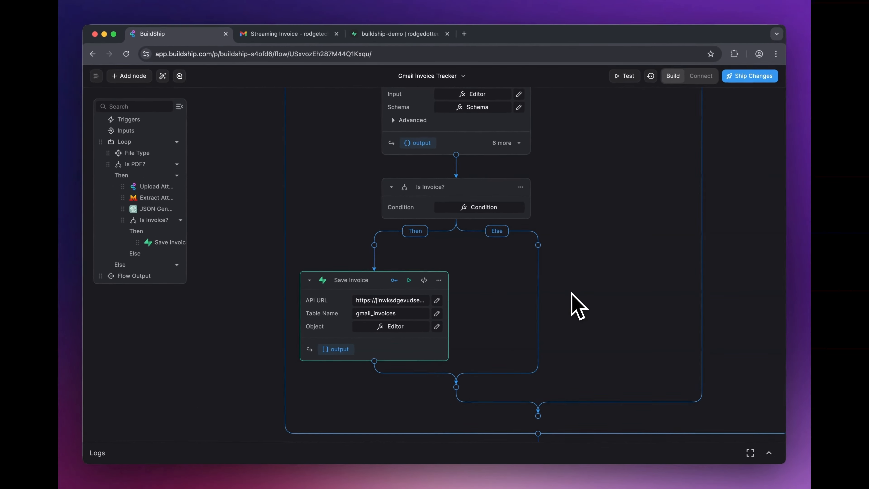
mouse_move(433, 189)
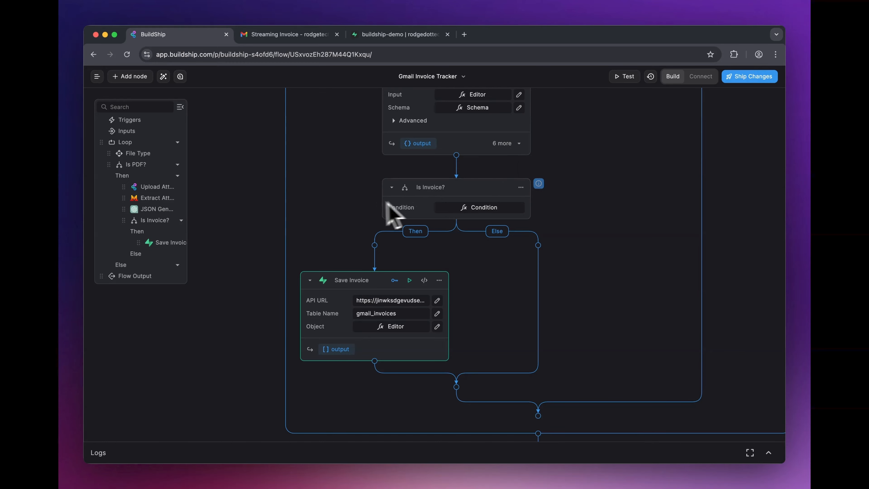
scroll(390, 246, "down", 2)
scroll(385, 238, "down", 1)
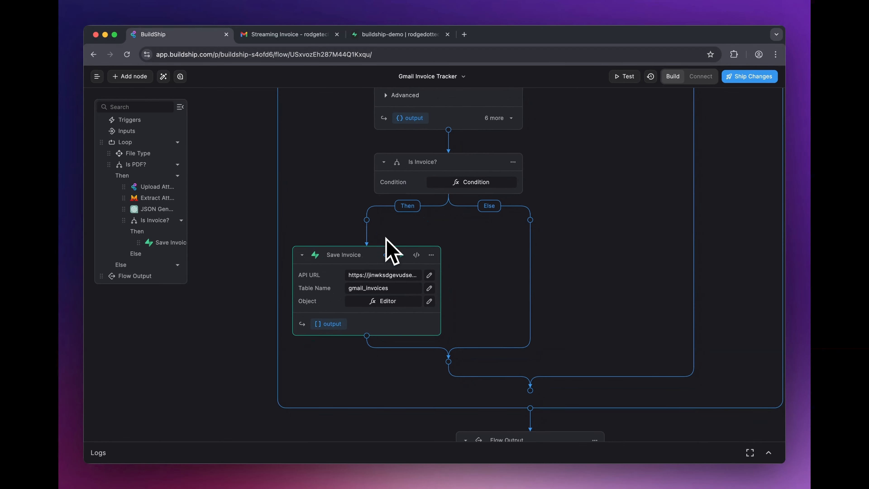
mouse_move(382, 248)
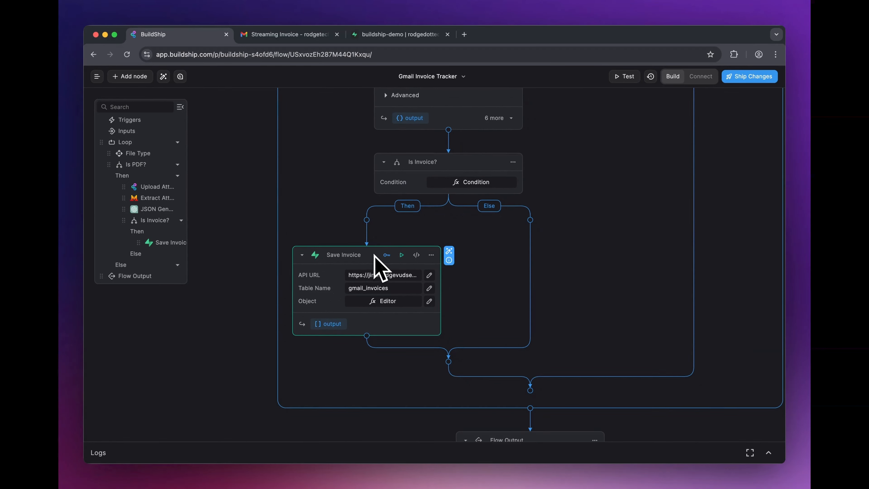
scroll(372, 263, "up", 1)
scroll(368, 264, "up", 1)
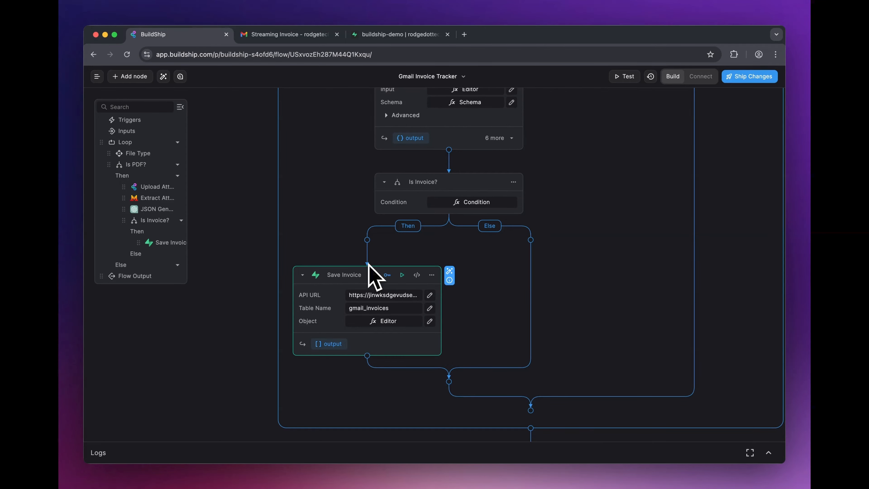
left_click(383, 320)
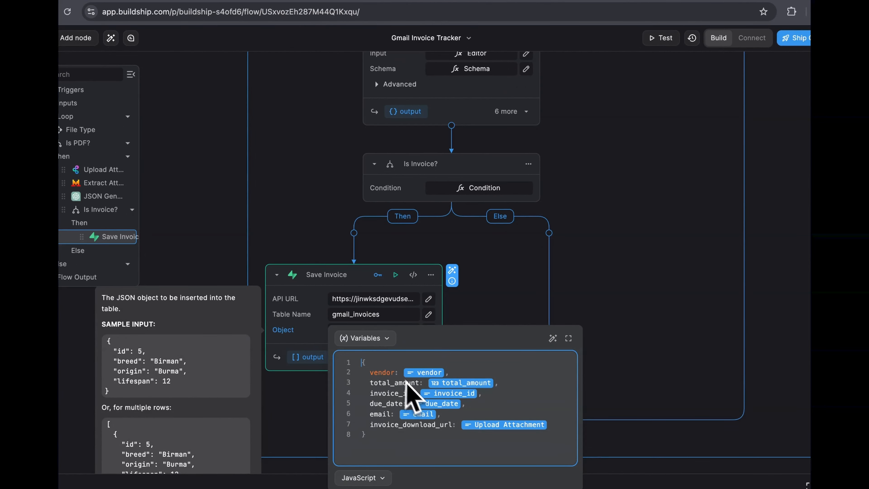
left_click(505, 291)
left_click(390, 37)
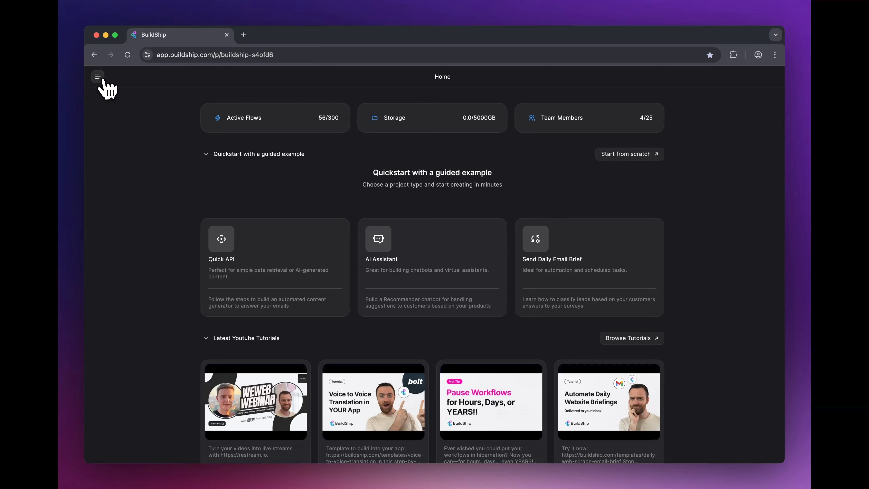
Step: Search the BuildShip template library for "gmail" and open the Gmail Invoice Tracker template
left_click(99, 76)
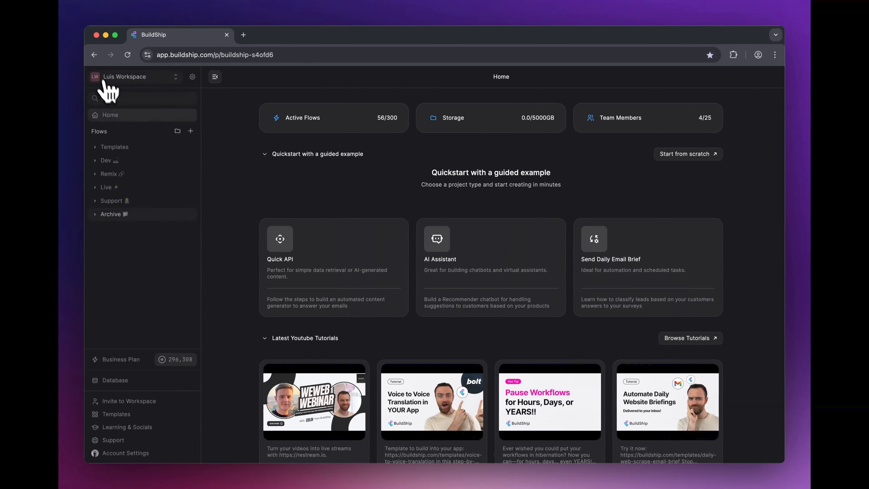
left_click(139, 414)
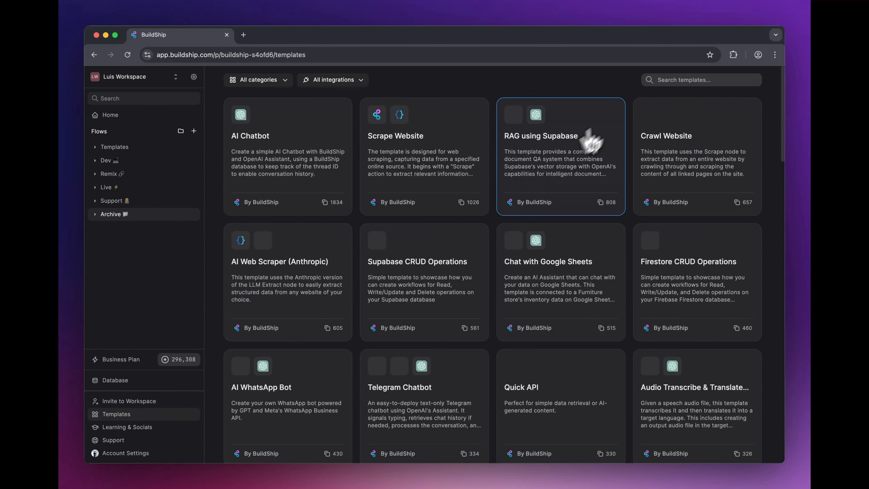
left_click(663, 79)
type("gmail")
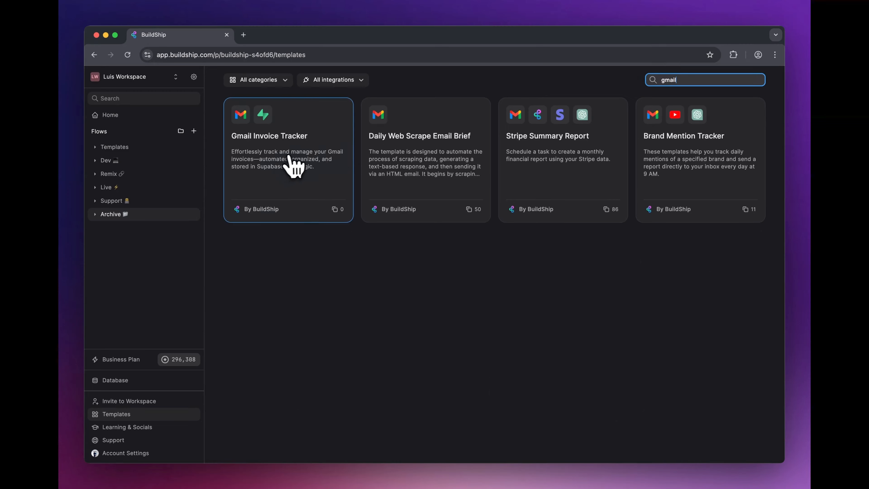
left_click(295, 155)
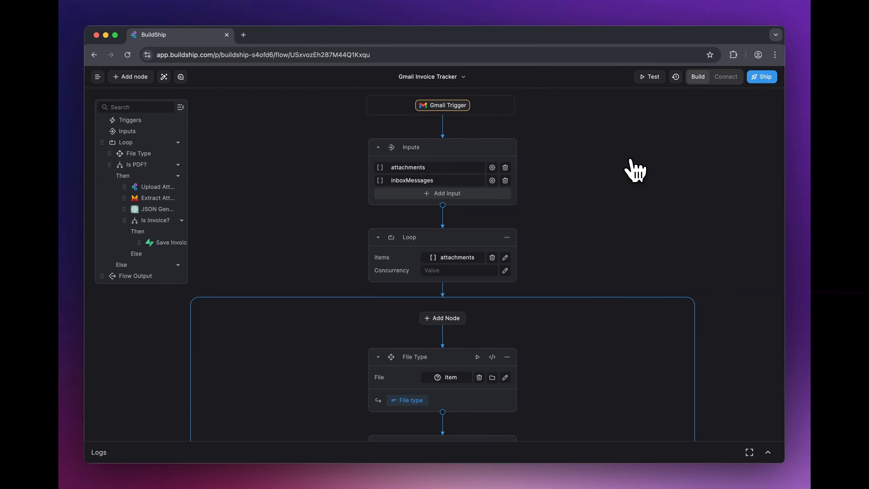
Step: Connect the Gmail Trigger to the selected Gmail account and return to building the flow
left_click(453, 105)
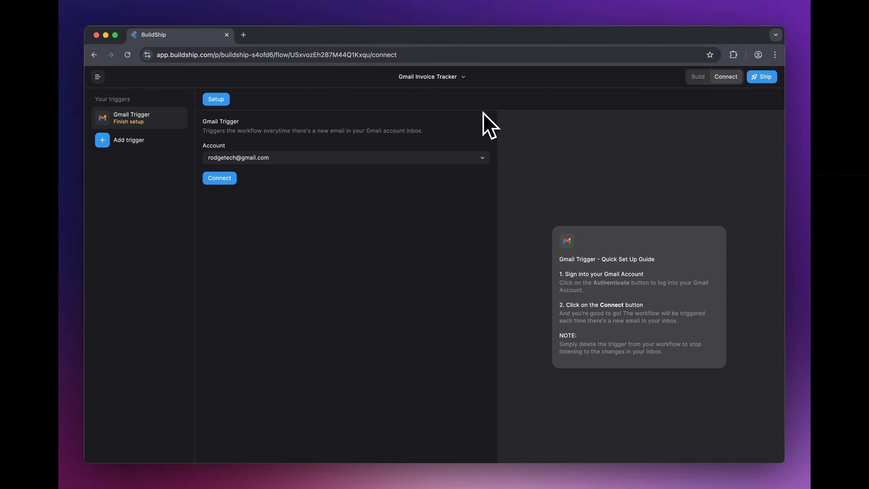
left_click(468, 170)
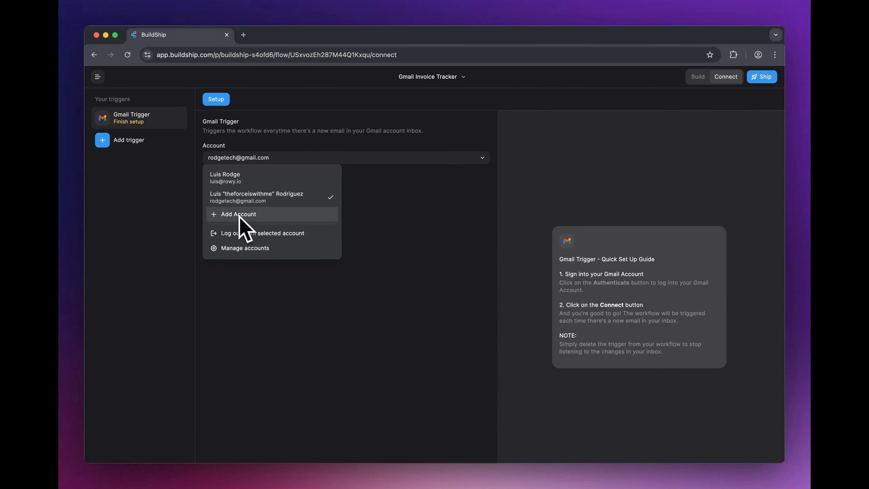
left_click(397, 219)
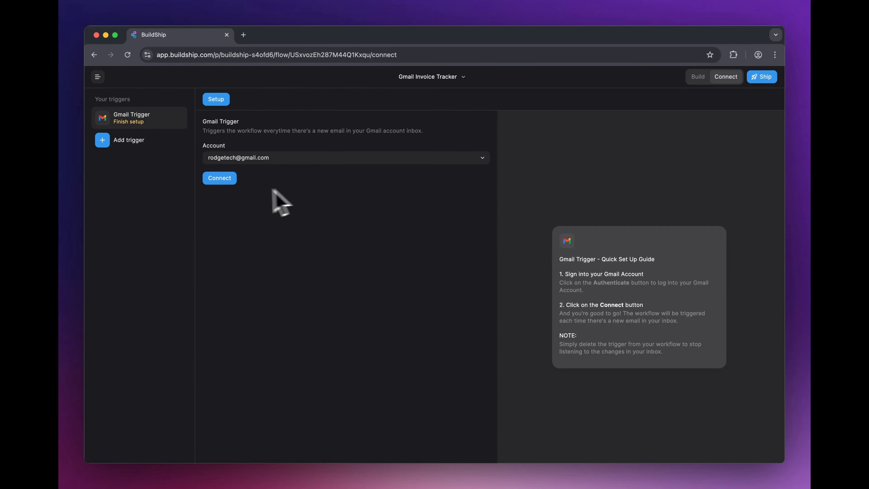
left_click(223, 179)
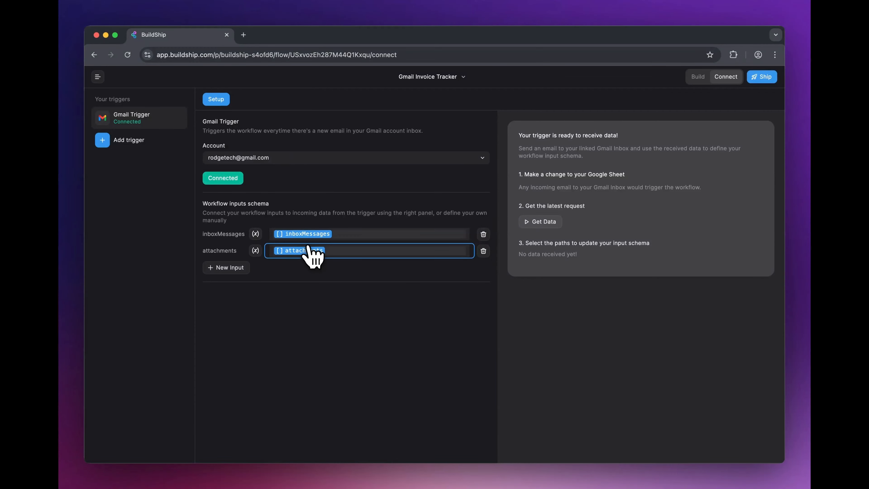
left_click(698, 76)
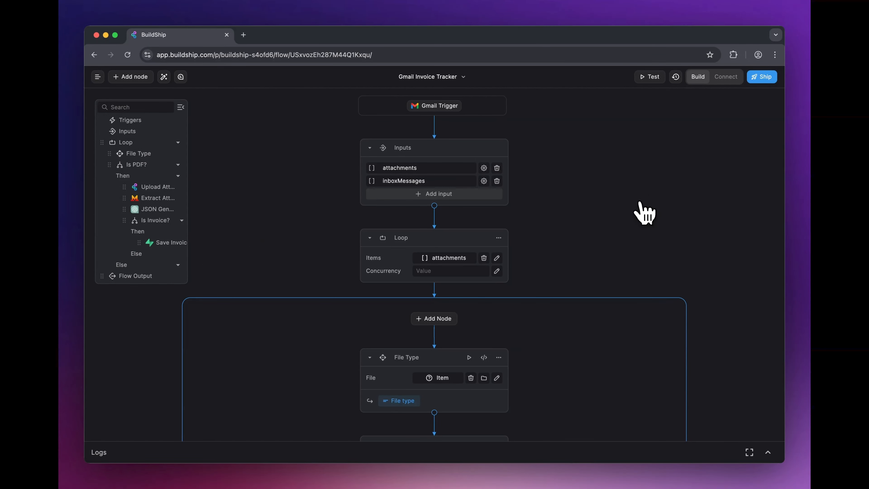
Step: Examine the flow from the Inputs and Loop nodes through File Type and the Is PDF? branch to Upload Attachment
scroll(643, 212, "down", 2)
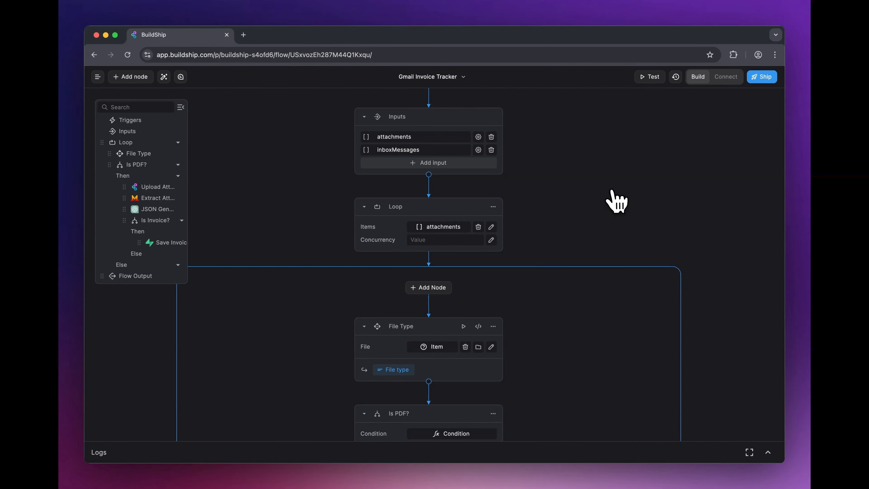
scroll(616, 201, "down", 1)
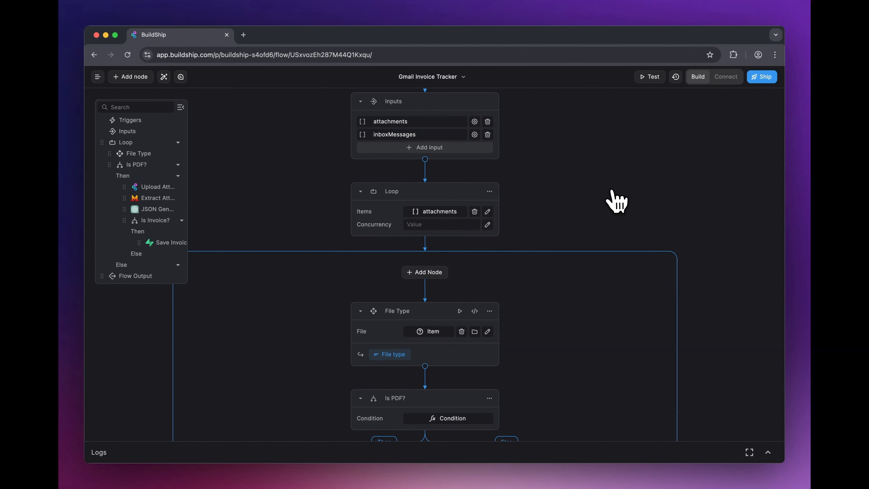
scroll(618, 202, "down", 5)
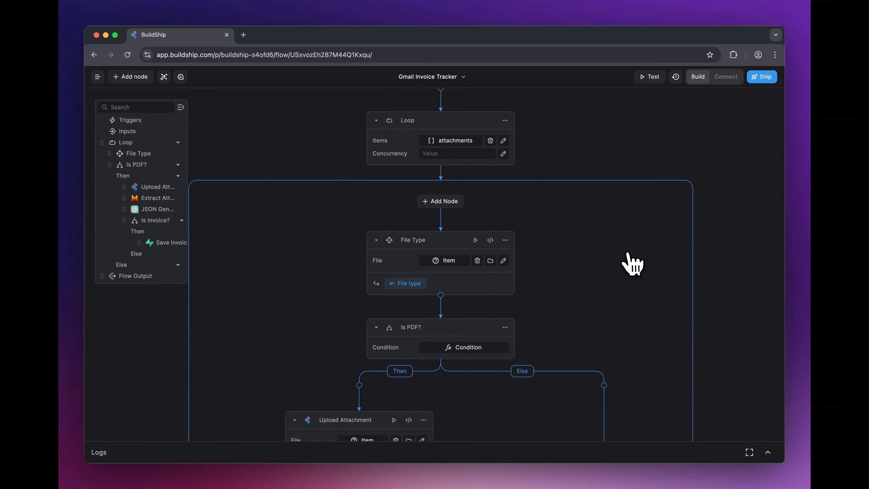
scroll(633, 263, "down", 4)
left_click(456, 179)
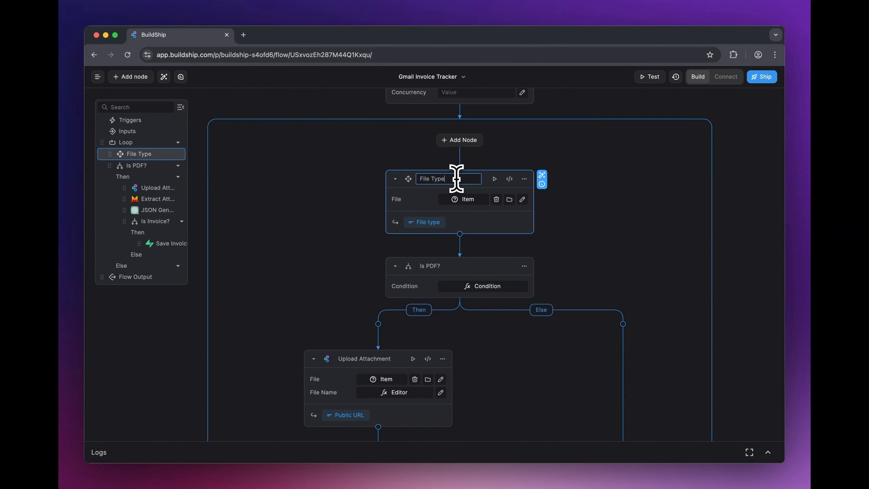
left_click(592, 188)
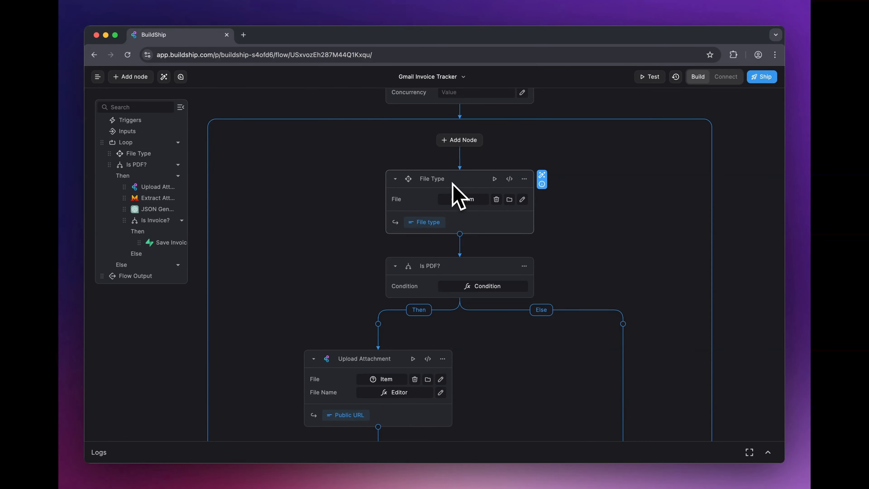
scroll(578, 237, "down", 3)
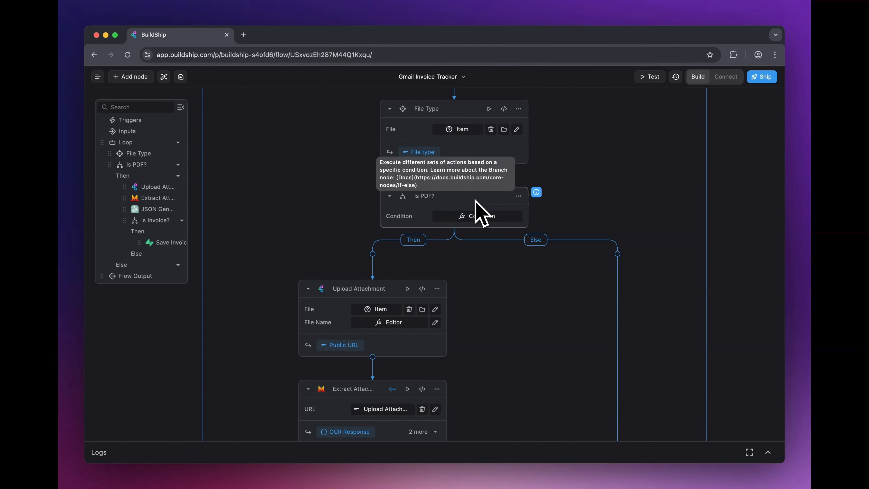
scroll(581, 210, "down", 1)
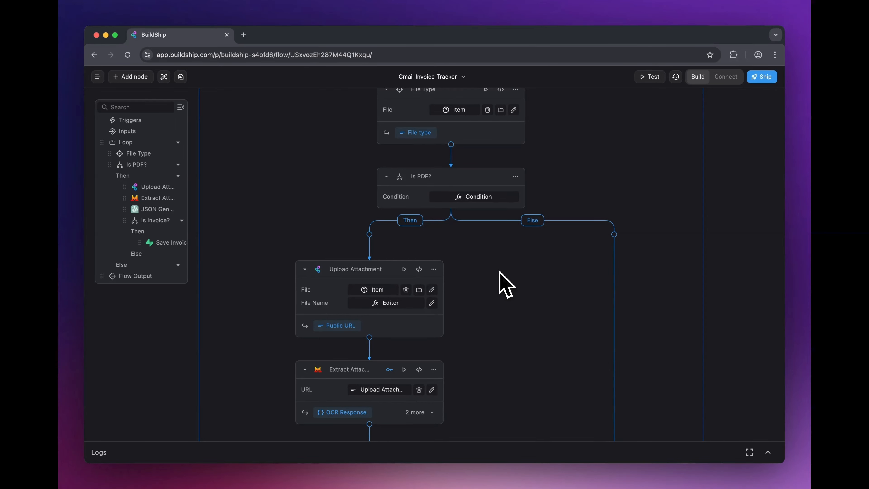
scroll(499, 271, "down", 3)
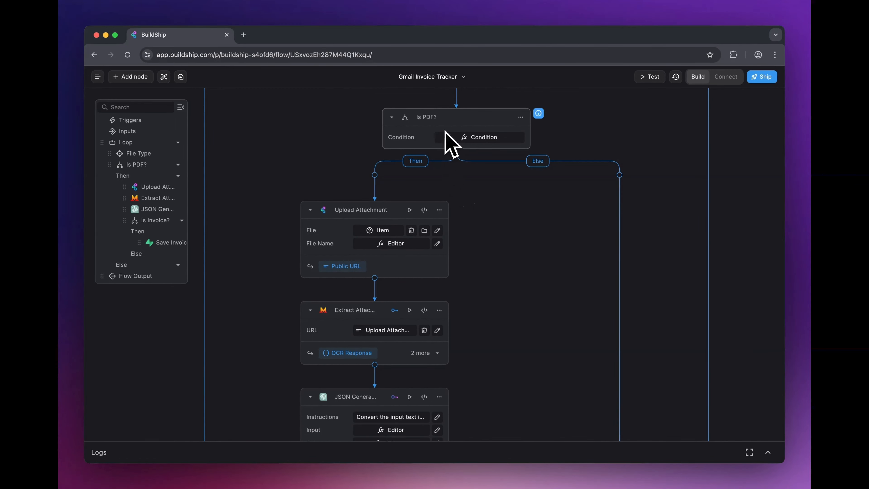
scroll(509, 194, "down", 2)
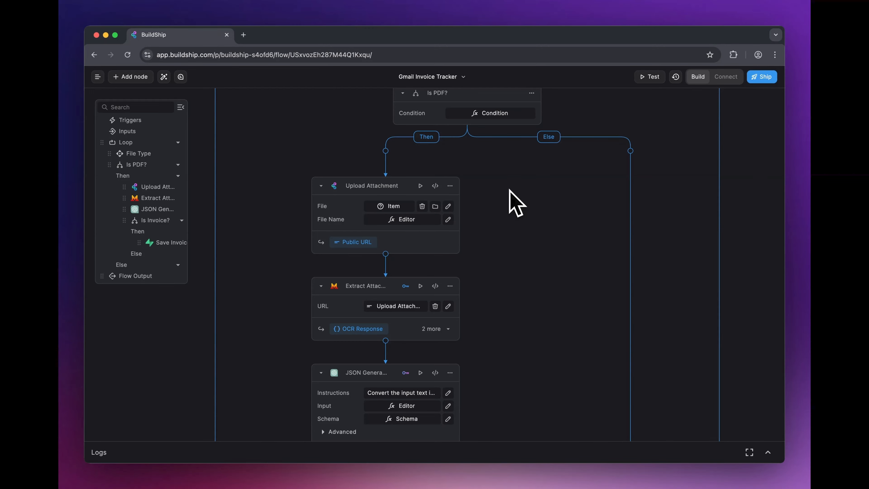
scroll(516, 204, "down", 2)
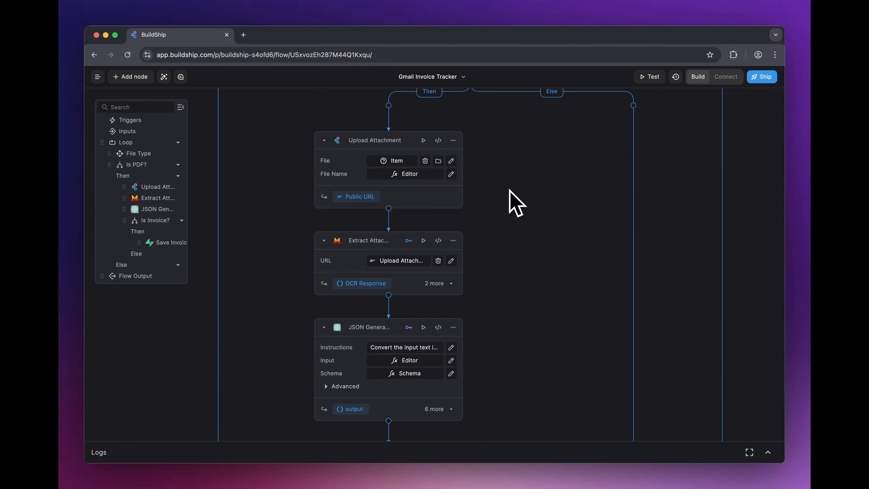
Step: Check the Extract Attachment node's API key options and look at the Mistral AI website in the other browser tab
scroll(514, 202, "down", 2)
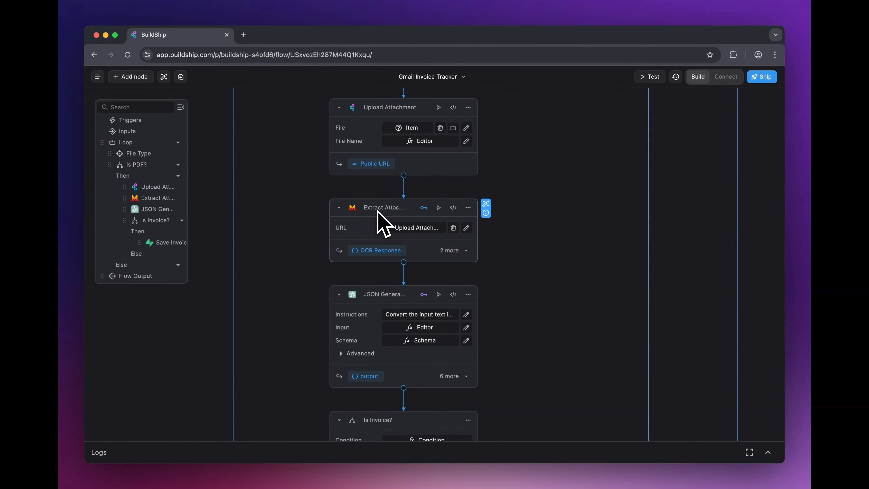
left_click(486, 212)
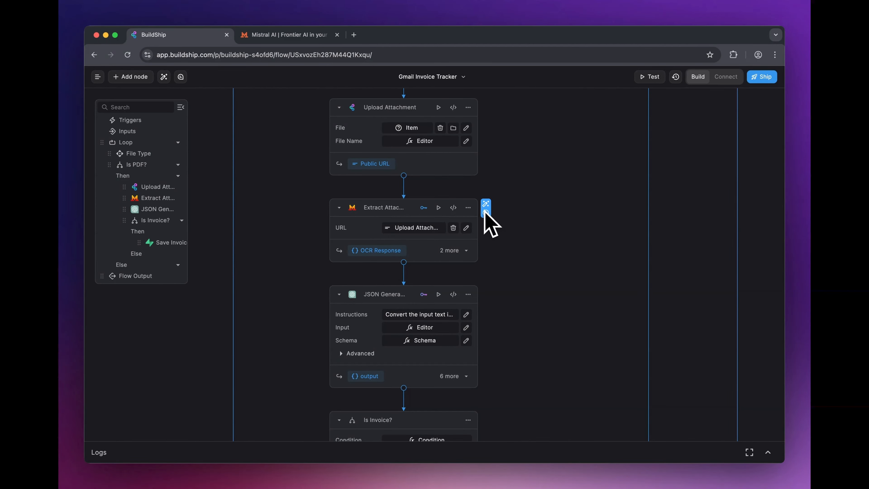
left_click(423, 208)
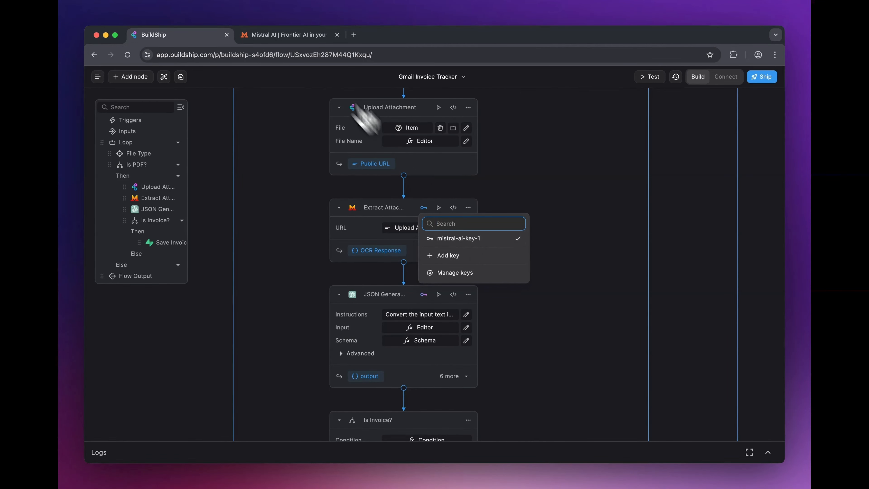
left_click(291, 37)
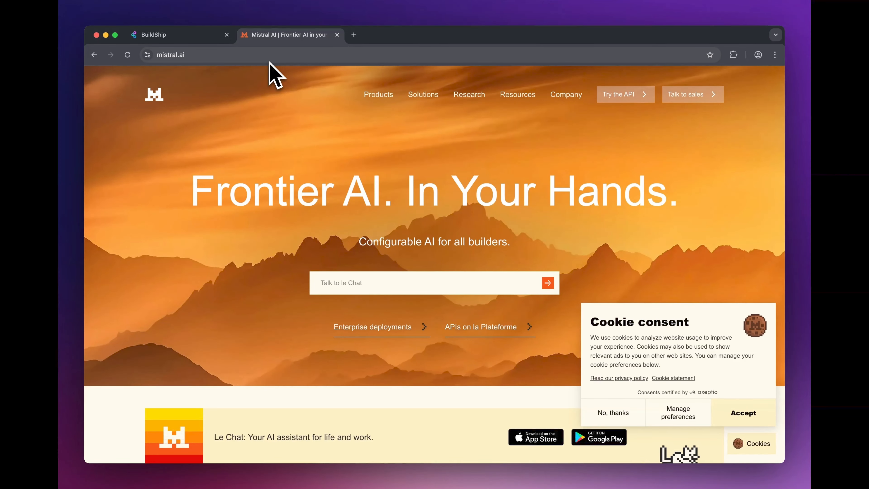
left_click(191, 37)
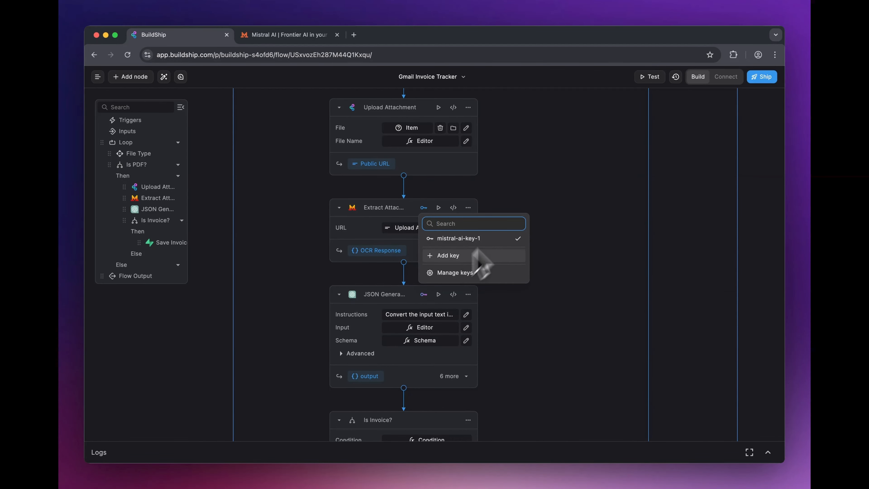
left_click(558, 167)
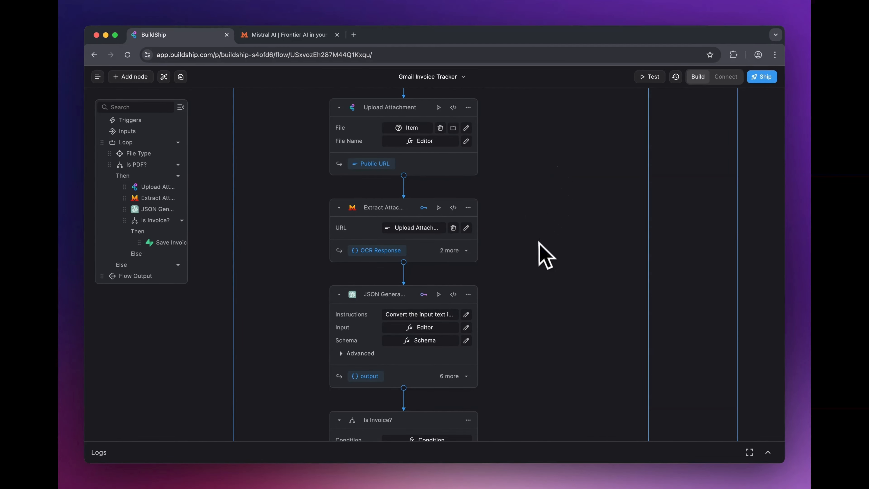
Step: Review the API key options available for the JSON Generator node
scroll(574, 273, "down", 3)
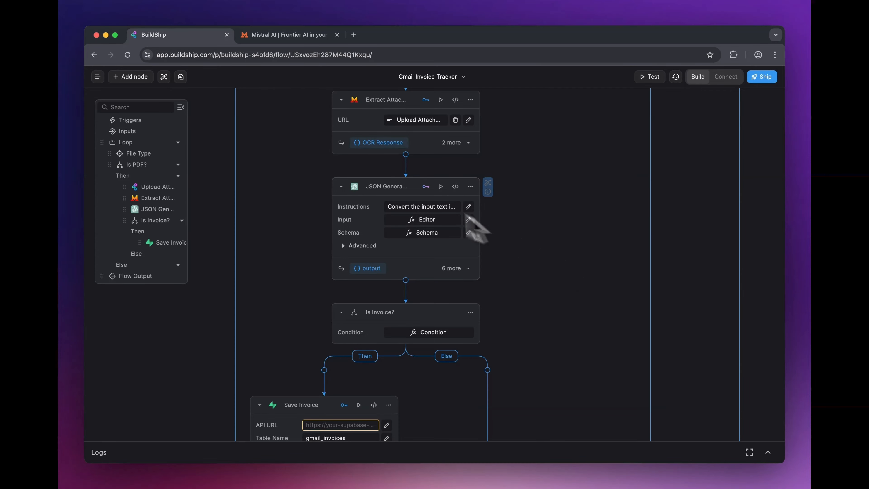
left_click(401, 187)
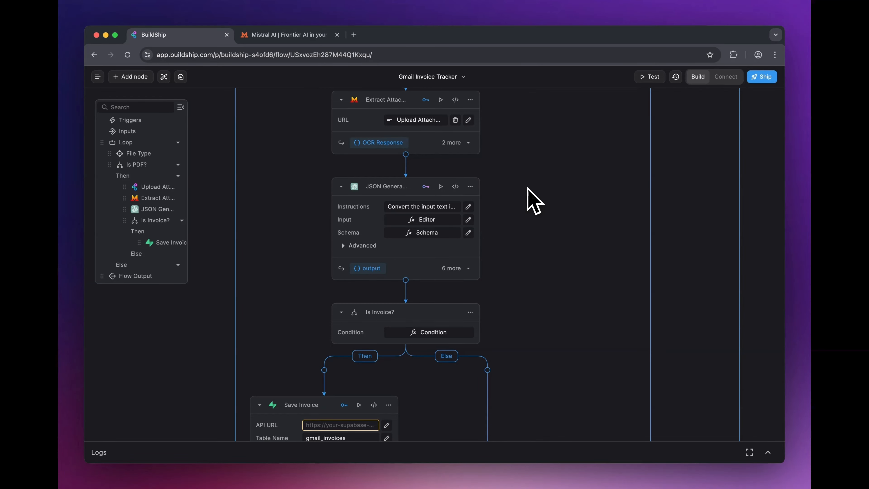
left_click(425, 186)
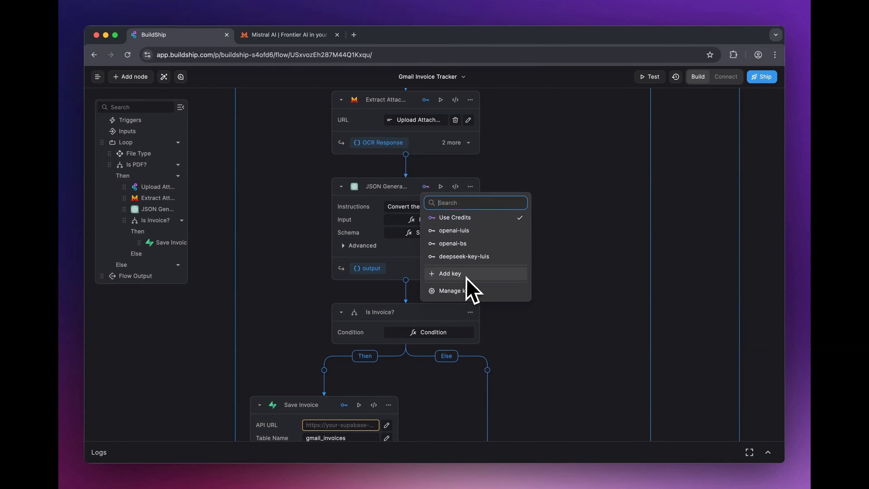
left_click(535, 170)
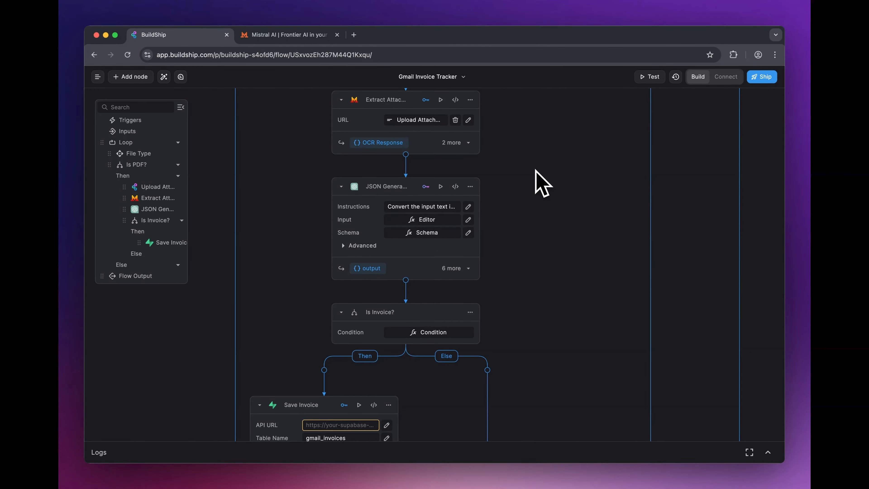
Step: Examine the JSON Generator's input prompt, covering the Email Content and Attachment Content sections
left_click(441, 222)
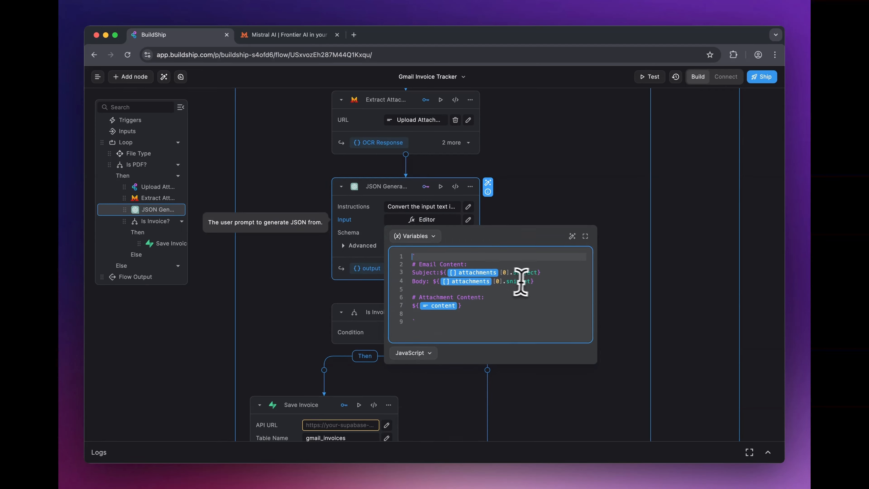
left_click_drag(534, 281, 407, 263)
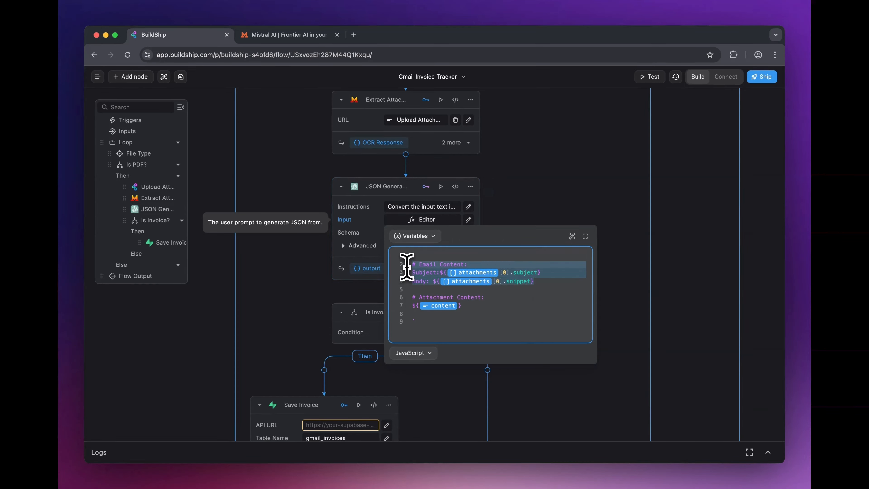
left_click(424, 272)
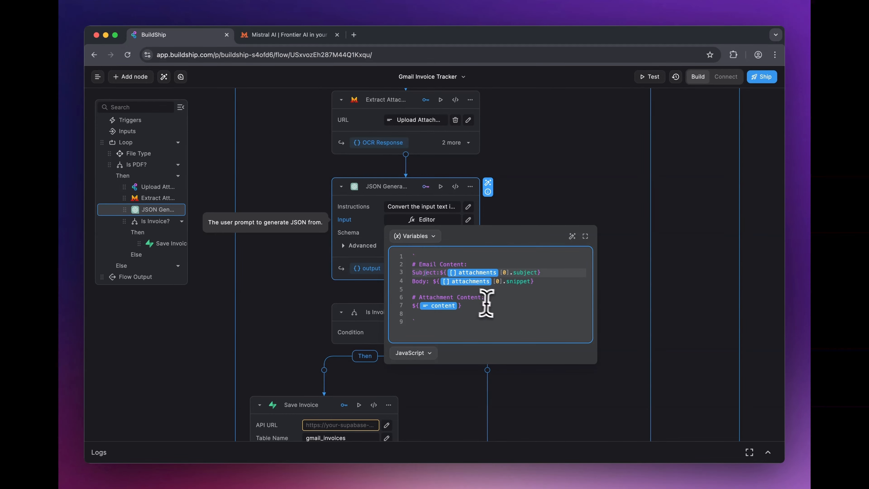
left_click(475, 306)
left_click_drag(474, 307, 407, 295)
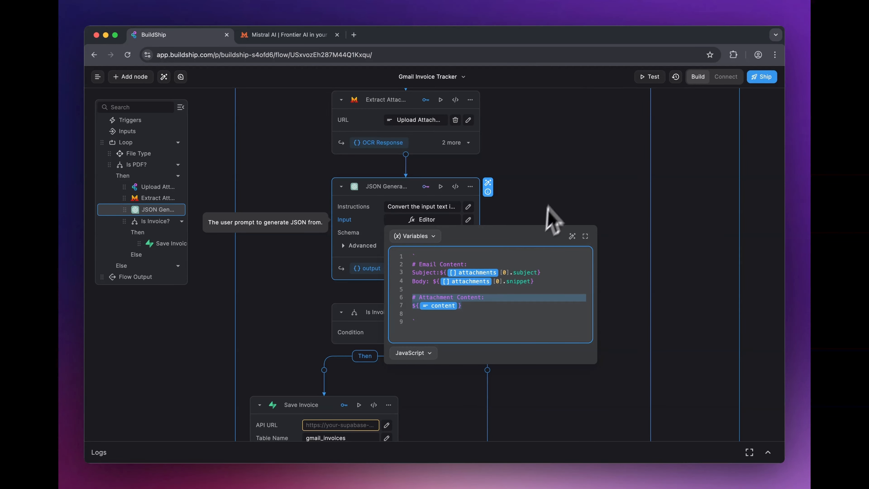
left_click(562, 198)
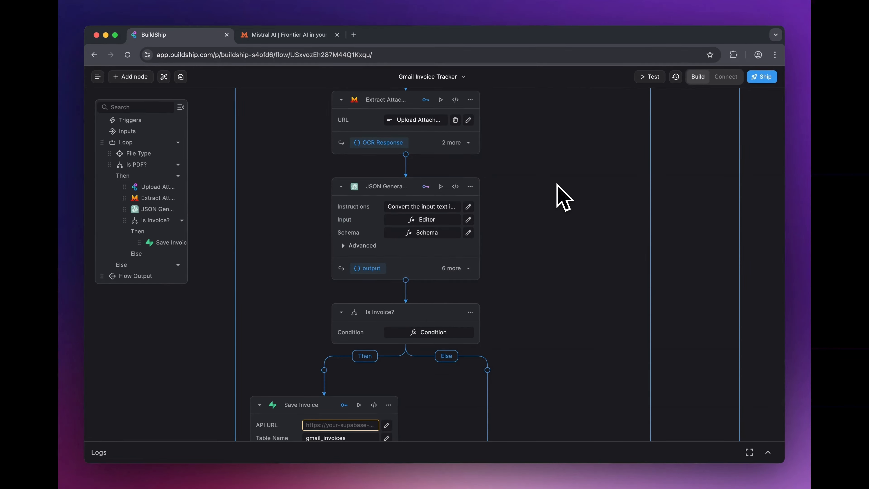
Step: Review the field names and types in the JSON Generator's response schema
left_click(432, 233)
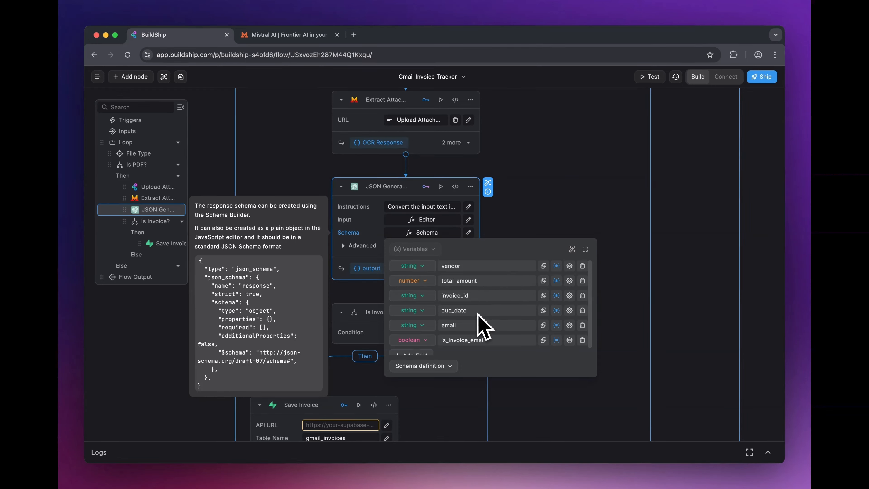
scroll(477, 313, "down", 1)
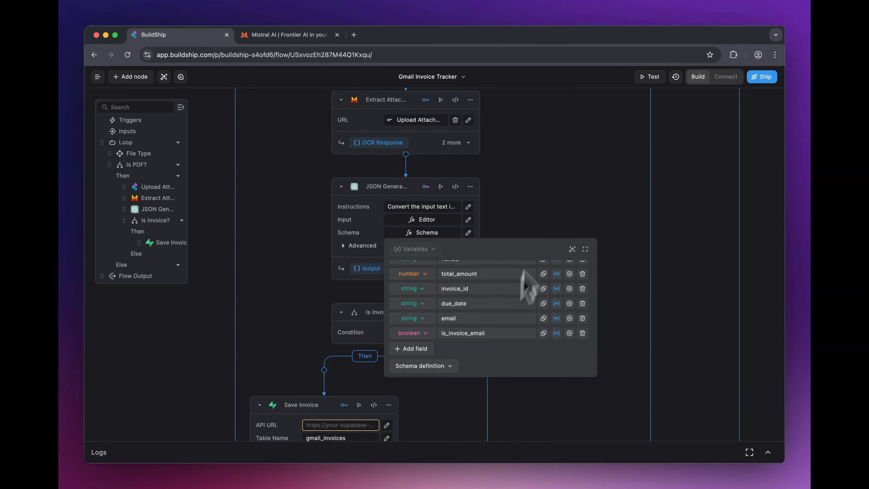
left_click(548, 202)
Step: Inspect the condition logic of the Is Invoice? branch
scroll(548, 250, "down", 3)
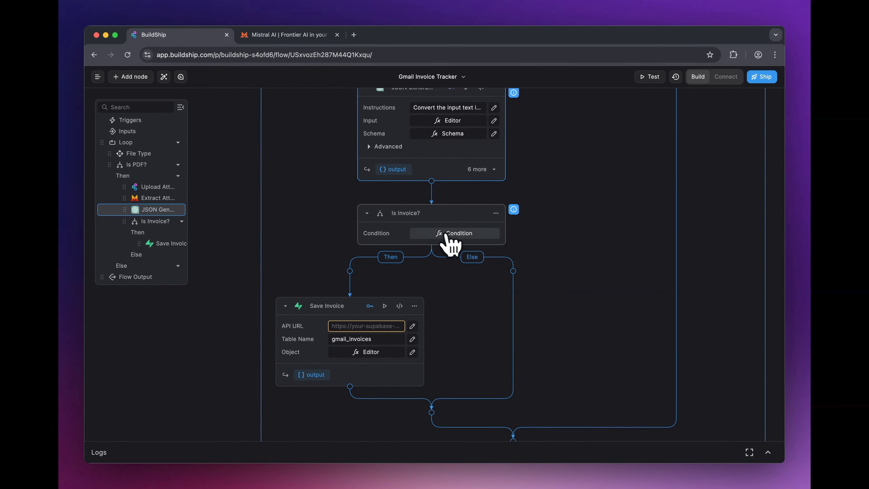
left_click(452, 234)
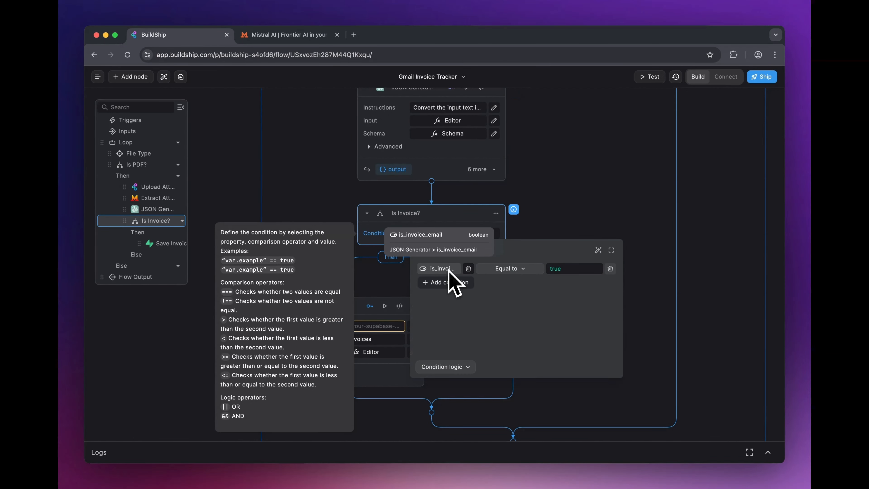
left_click(577, 203)
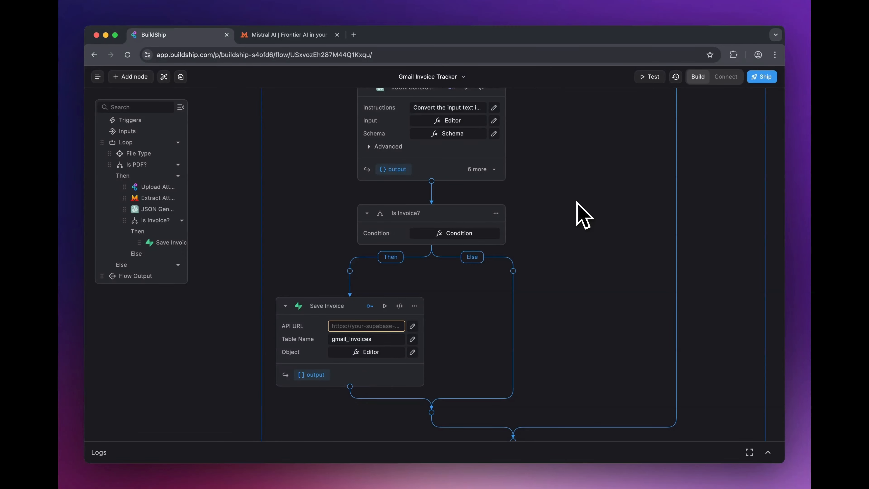
Step: Select the supabase-bs-demo key for the Save Invoice node
scroll(577, 202, "down", 1)
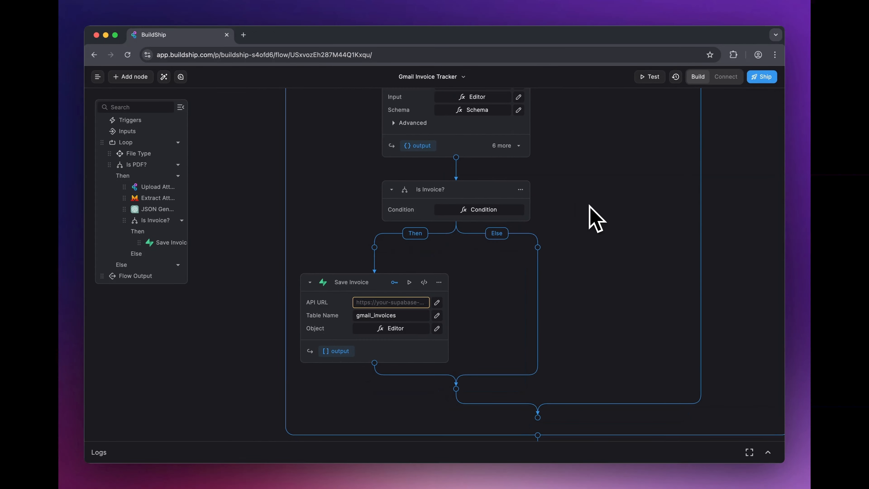
scroll(589, 217, "down", 3)
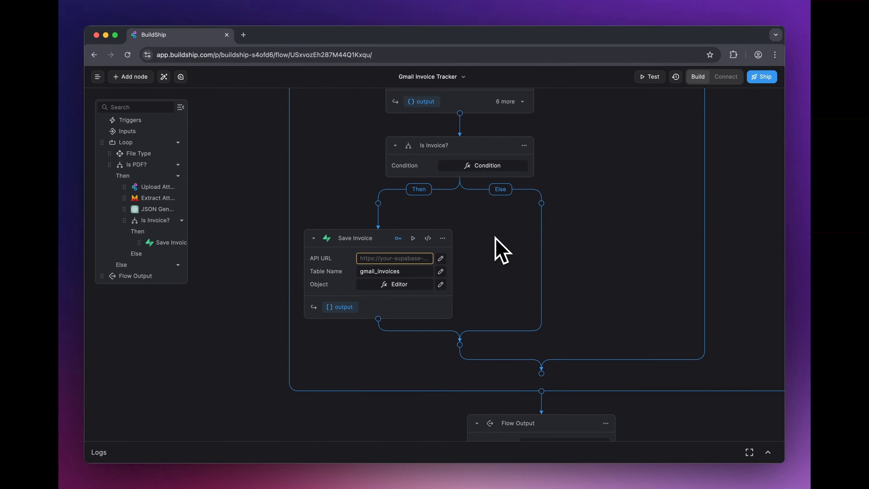
left_click(399, 238)
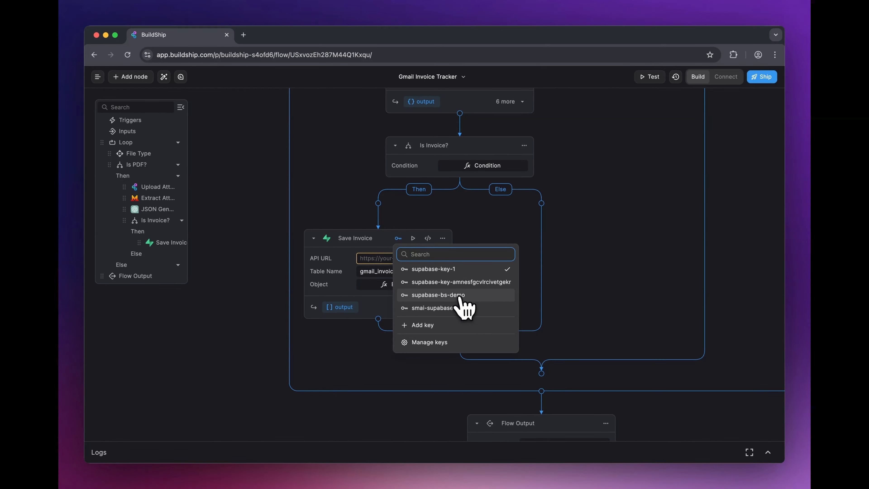
left_click(472, 296)
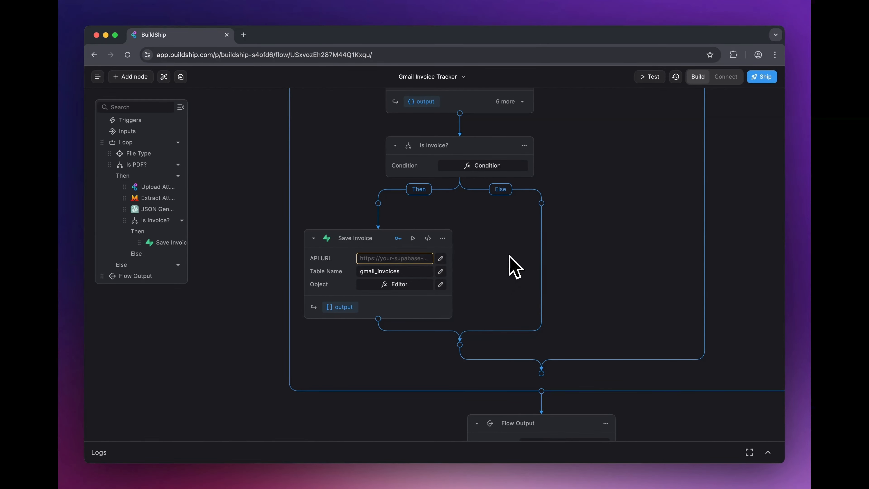
Step: Review the Save Invoice node's object mapping and table name
left_click(405, 285)
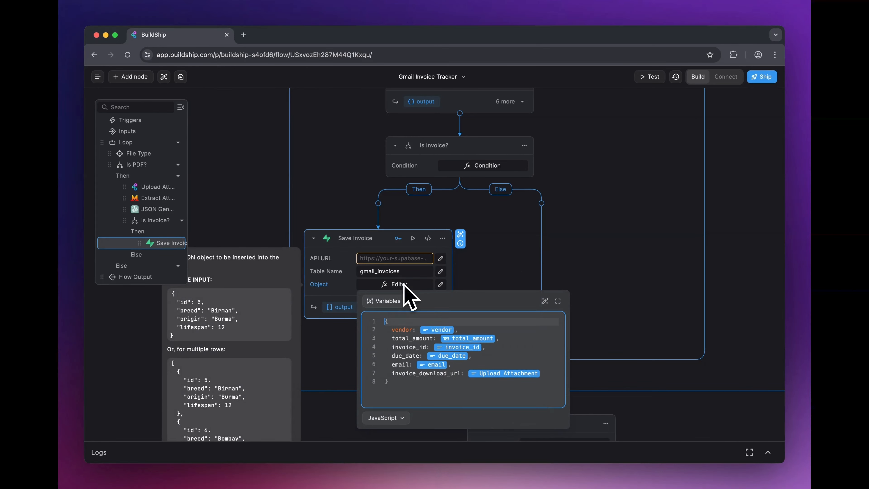
key("super+a")
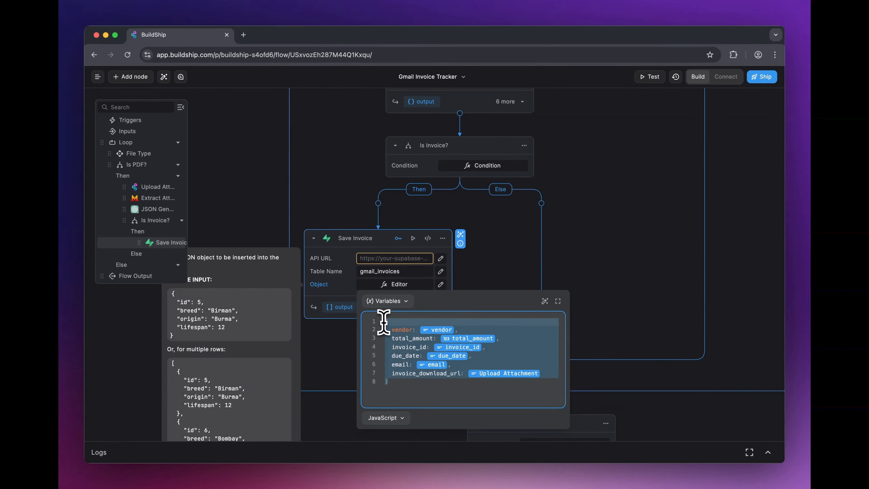
left_click(418, 270)
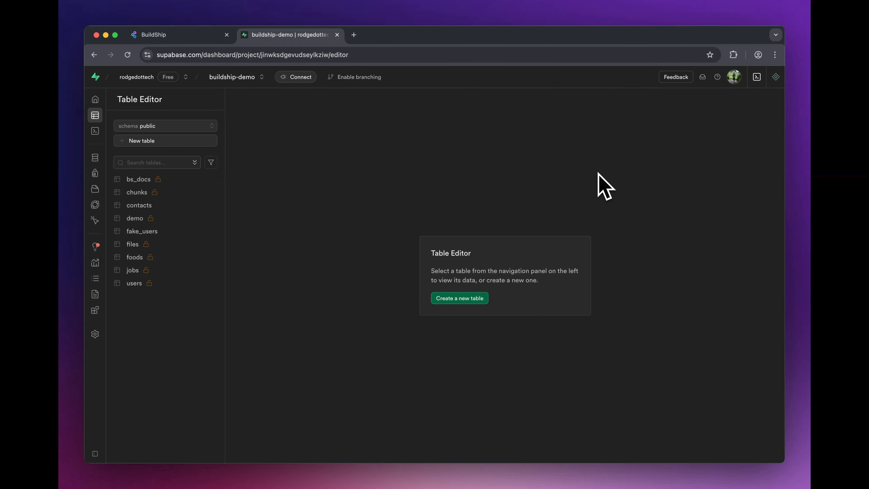
Step: Start a new table named gmail_invoices in the public schema of the buildship-demo Supabase project
left_click(479, 299)
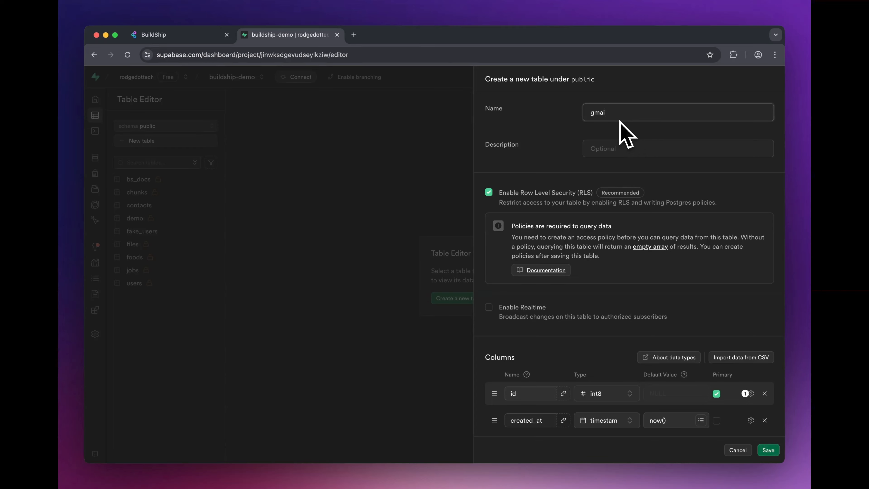
type("gmail_invoices")
scroll(675, 274, "down", 3)
mouse_move(525, 265)
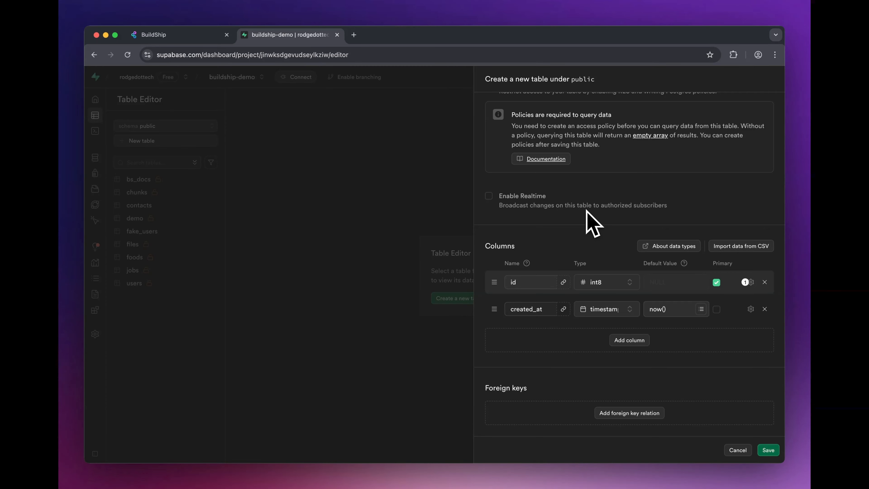
Step: Add a column named vendor with type int8 to the gmail_invoices table
left_click(639, 340)
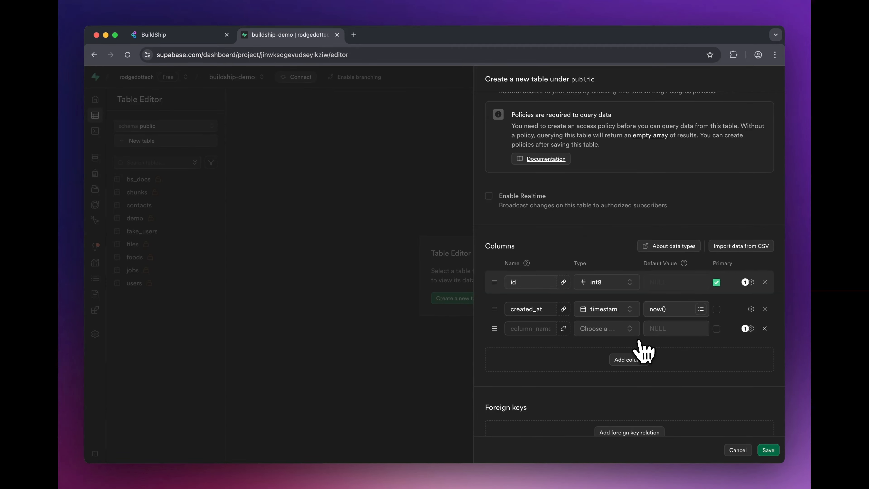
left_click(547, 329)
type("vender")
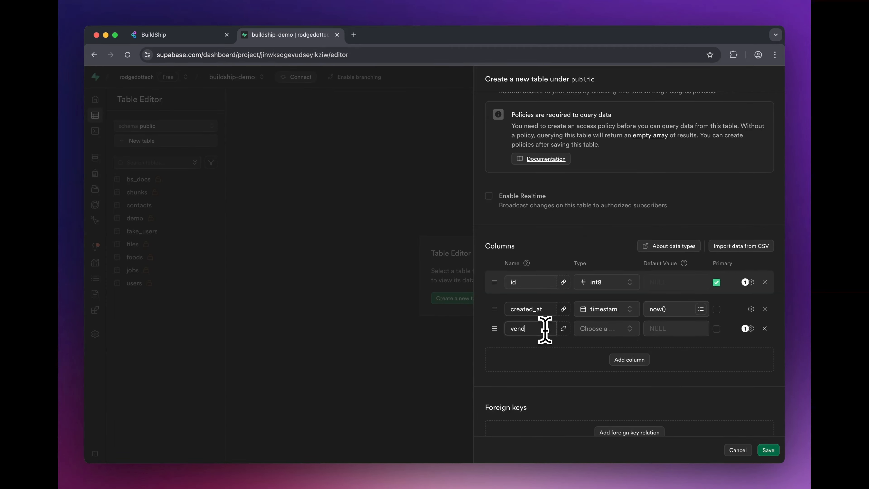
left_click(583, 331)
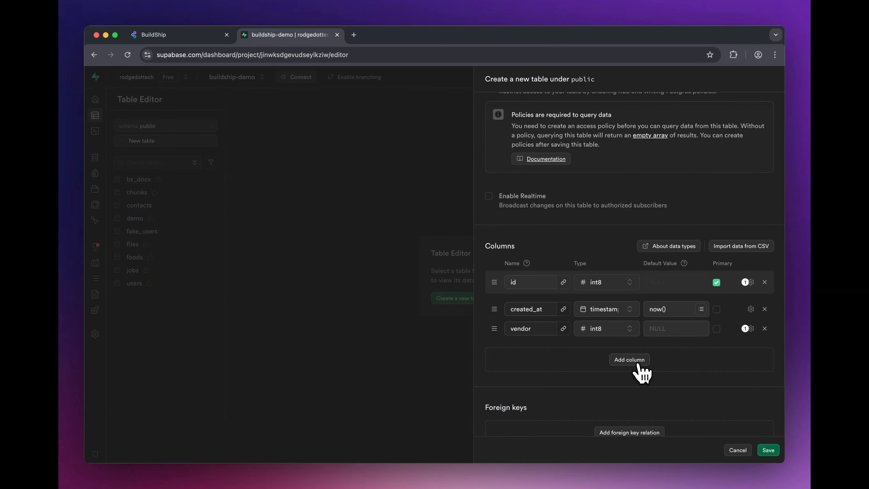
Step: Add a column named total_amount with type float4 to the gmail_invoices table
left_click(631, 359)
left_click(524, 347)
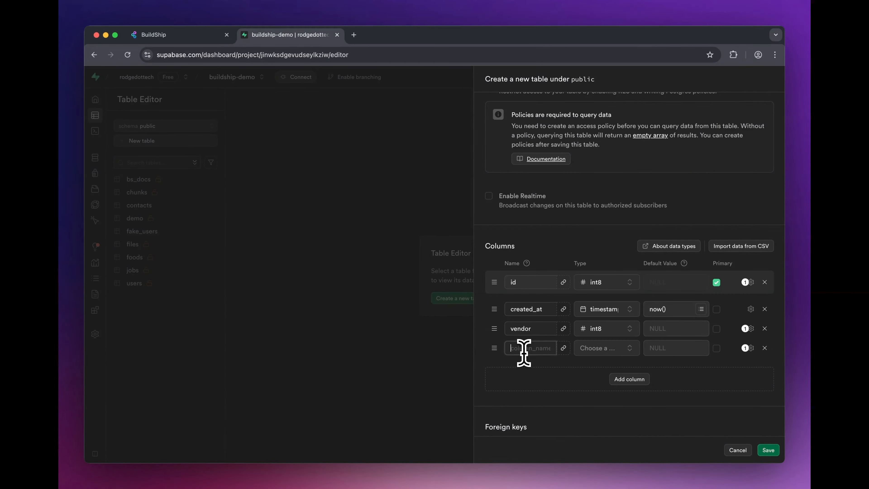
type("total_amount")
left_click(613, 349)
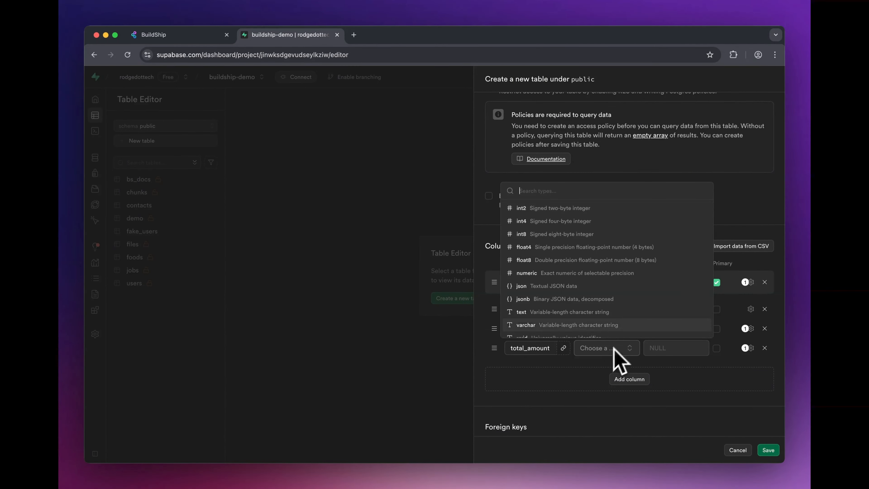
left_click(591, 248)
Step: Add a column named invoice_id with type text to the gmail_invoices table
left_click(629, 378)
left_click(541, 367)
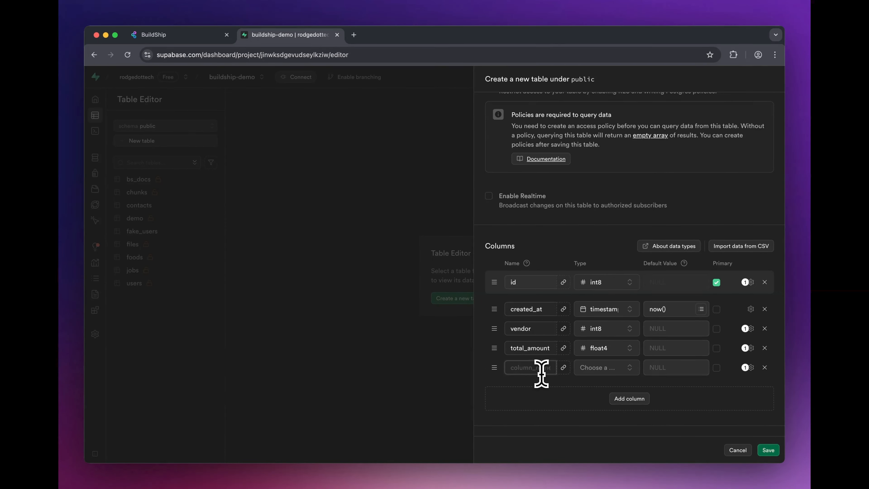
type("invoice_id")
left_click(602, 368)
left_click(535, 330)
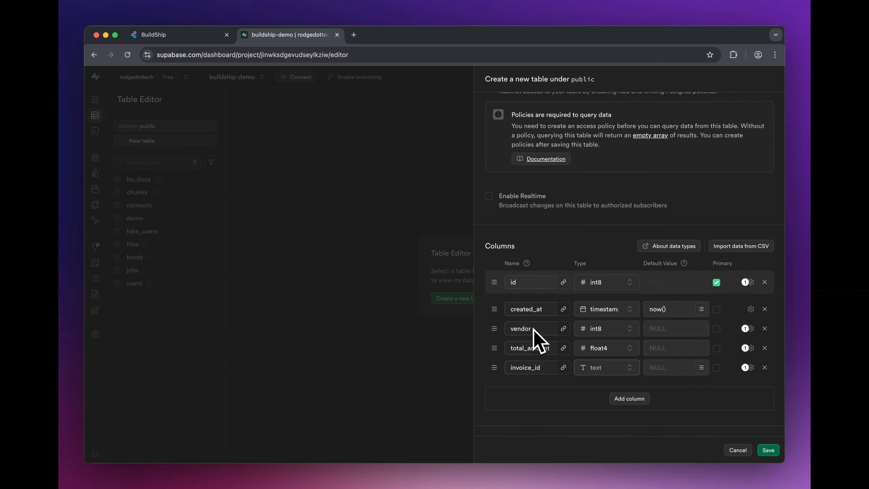
Step: Add a column named email with type text to the gmail_invoices table
left_click(639, 400)
left_click(541, 385)
type("email")
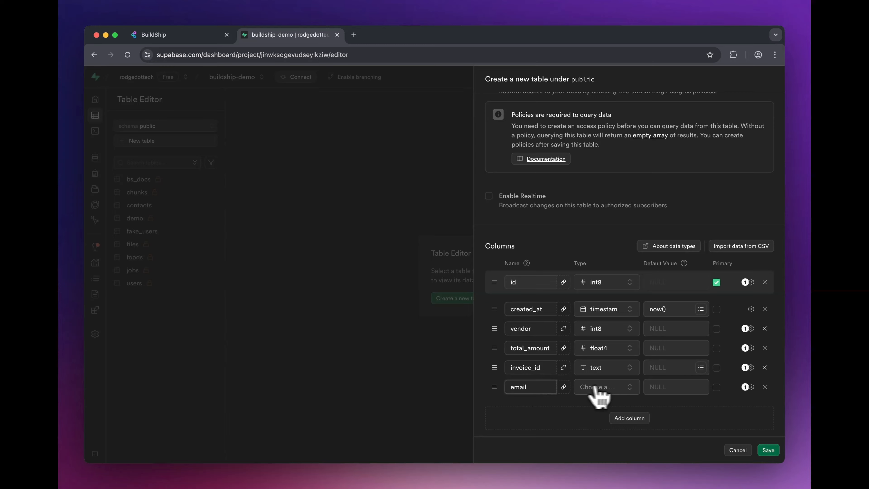
left_click(610, 386)
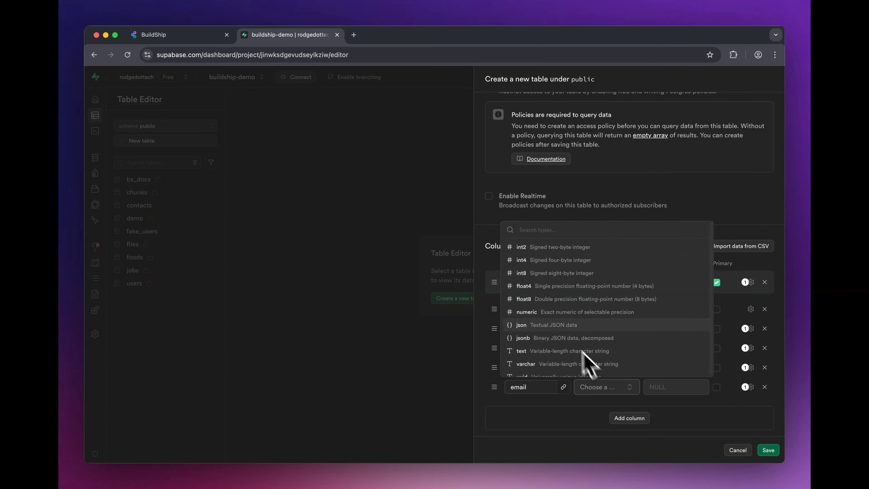
left_click(549, 354)
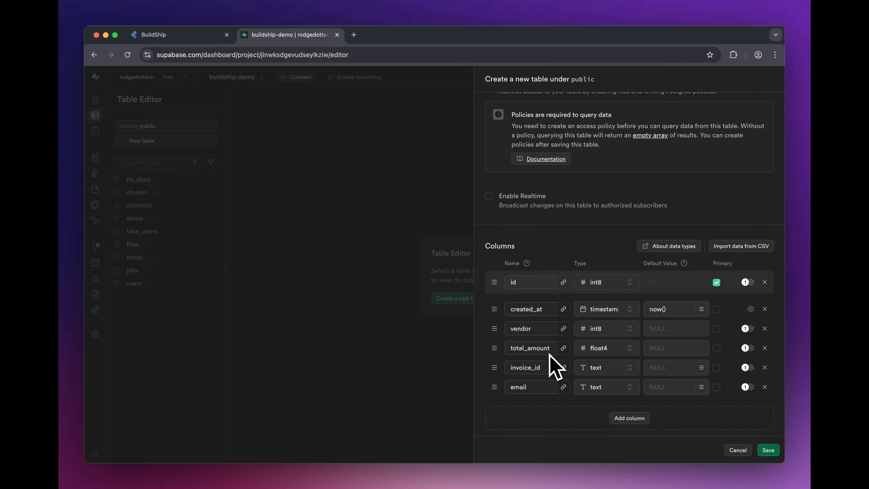
Step: Add a text column named invoice_download_url and save the new gmail_invoices table
left_click(629, 418)
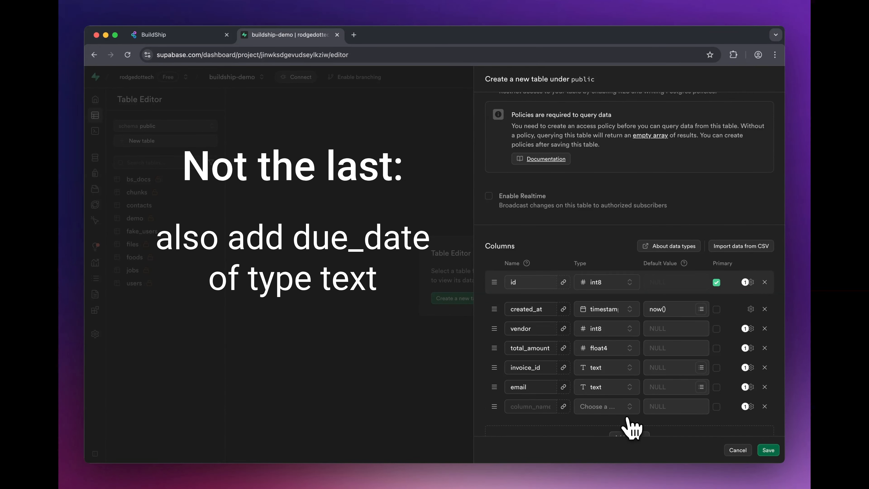
left_click(540, 406)
type("inv")
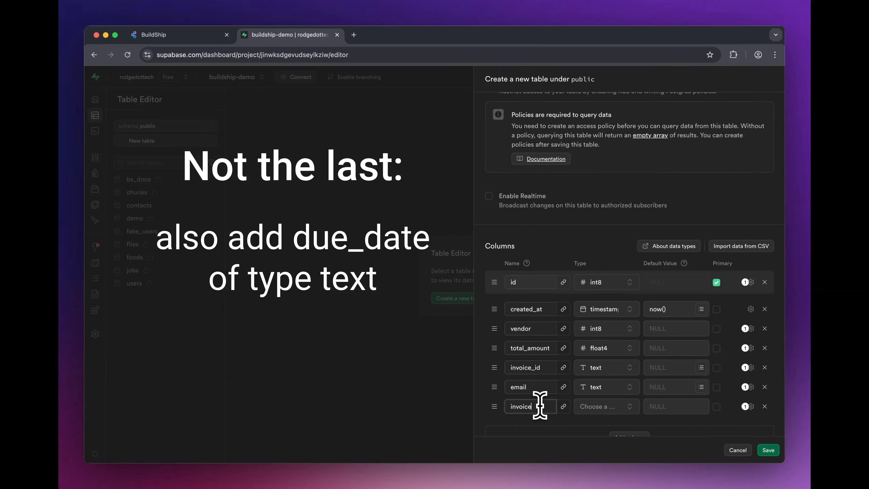
type("oice_downl")
key("BackSpace")
key("BackSpace")
type("nload_url")
left_click(616, 410)
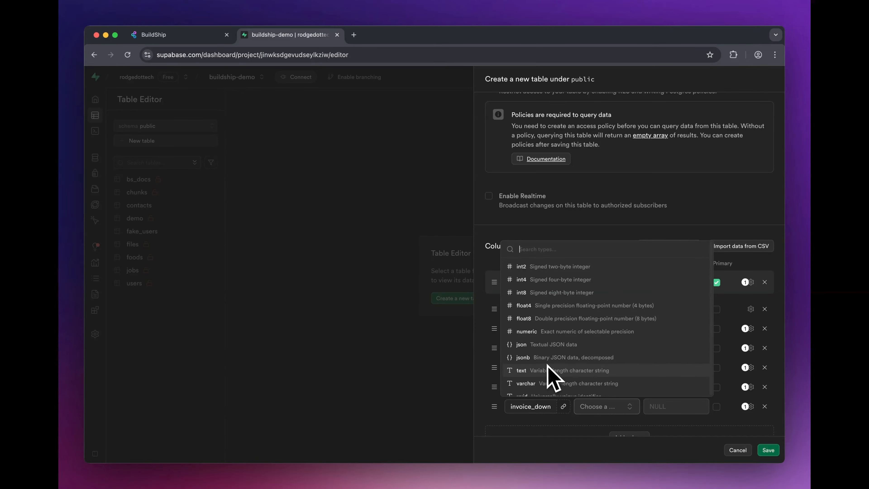
left_click(549, 371)
scroll(657, 393, "down", 3)
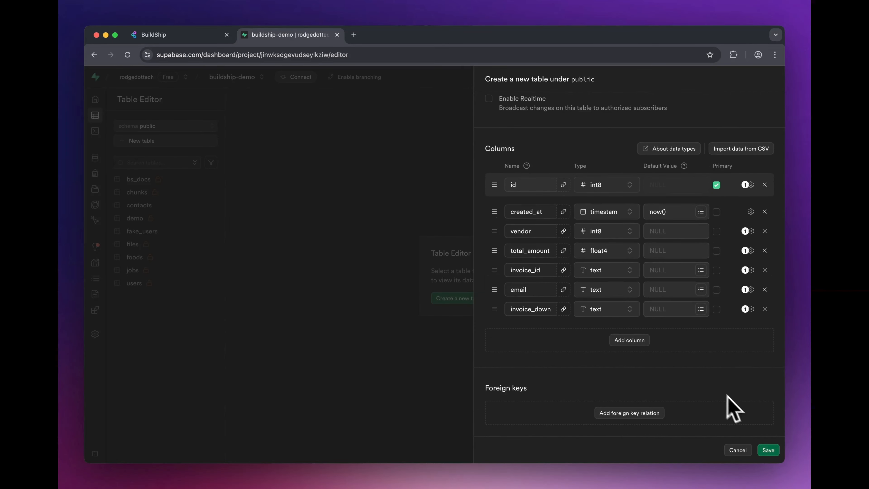
left_click(768, 450)
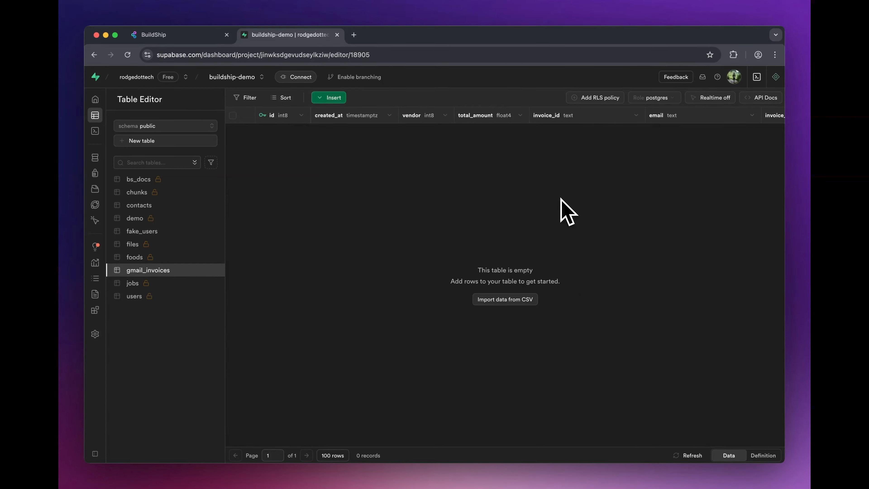
Step: Copy the project URL from Supabase's Data API settings into the API URL of the Save Invoice node in BuildShip
left_click(110, 334)
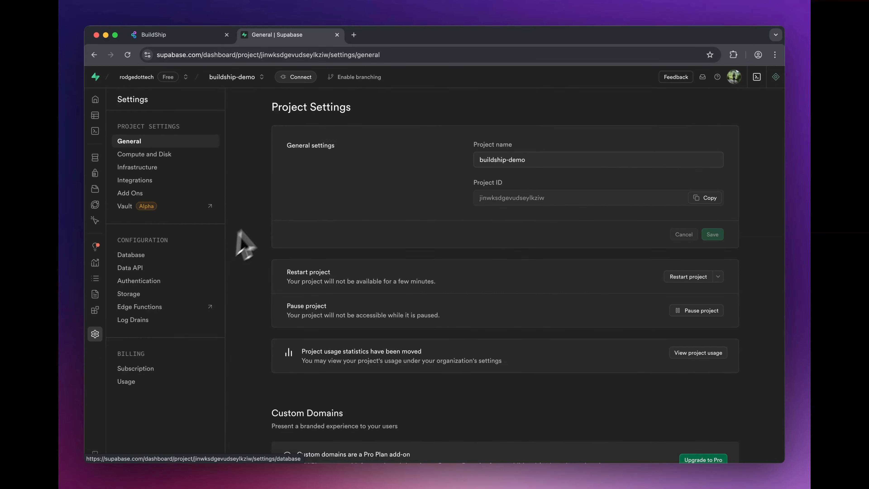
left_click(148, 267)
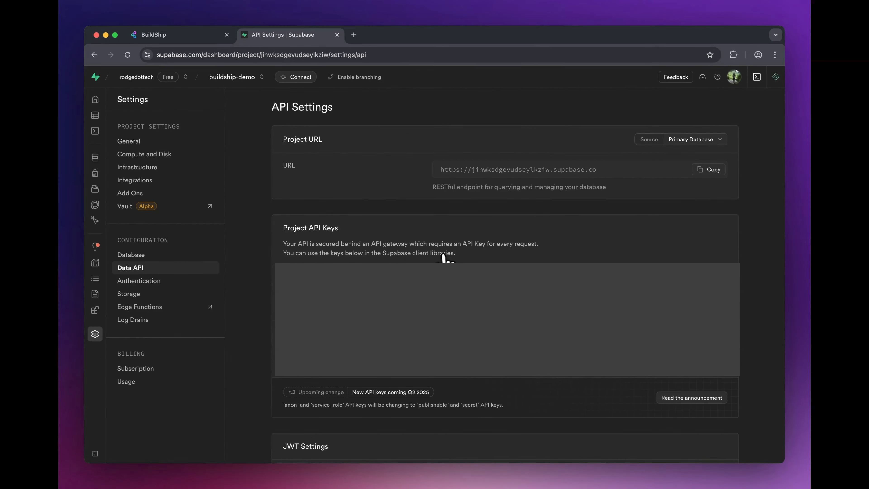
left_click(710, 171)
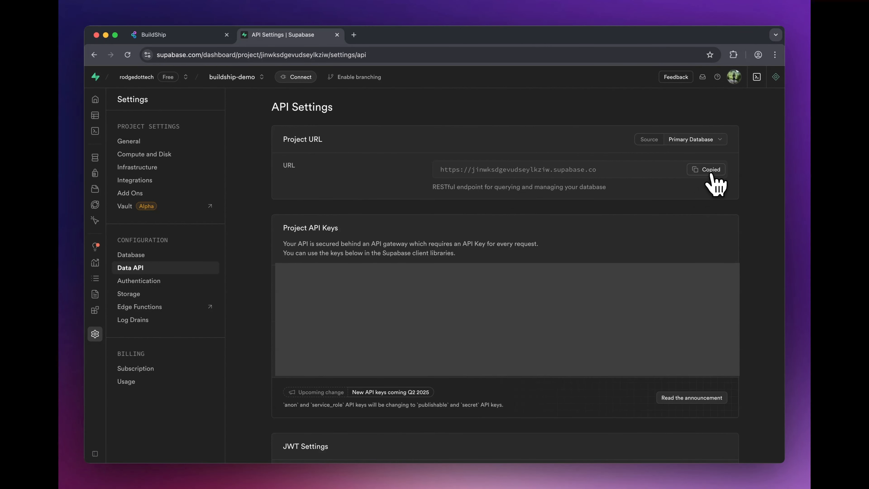
left_click(194, 37)
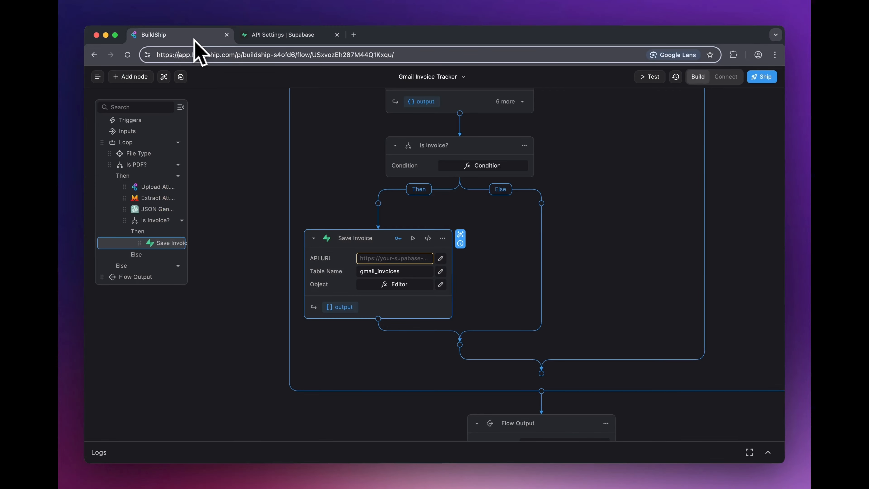
left_click(393, 258)
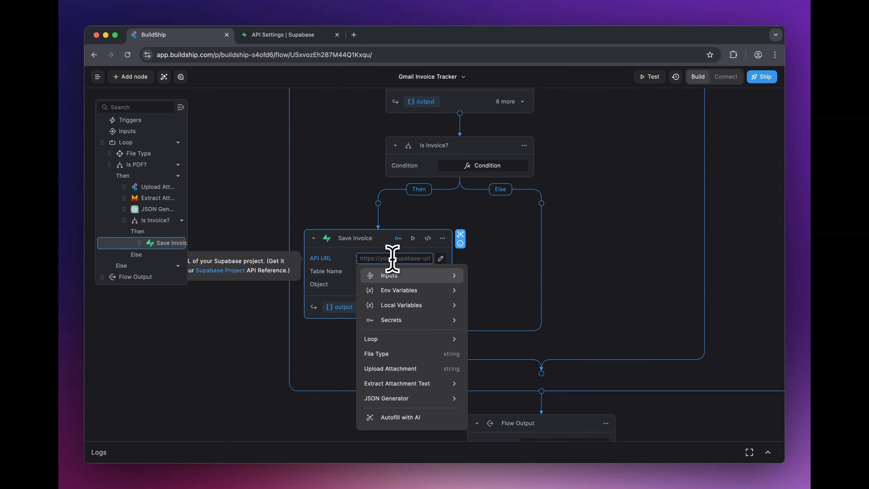
key("super+v")
left_click(522, 264)
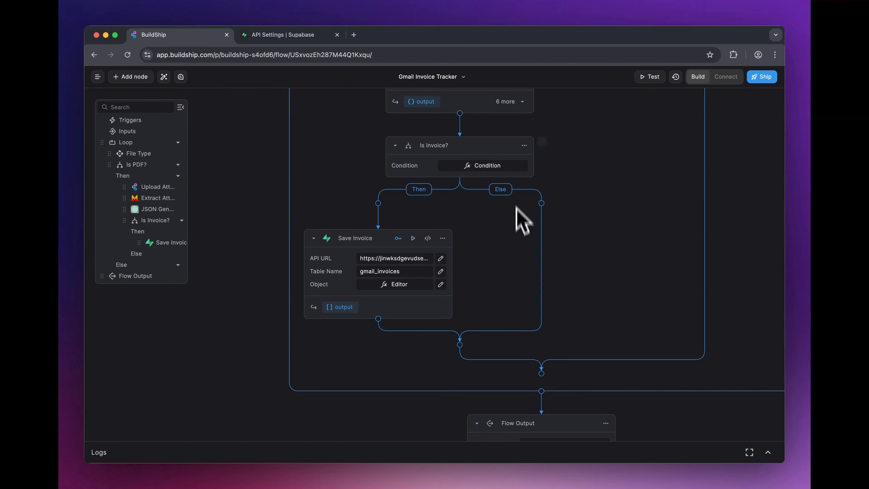
Step: In Supabase, create a row level security policy on gmail_invoices from the "Enable read access for all users" template
left_click(283, 36)
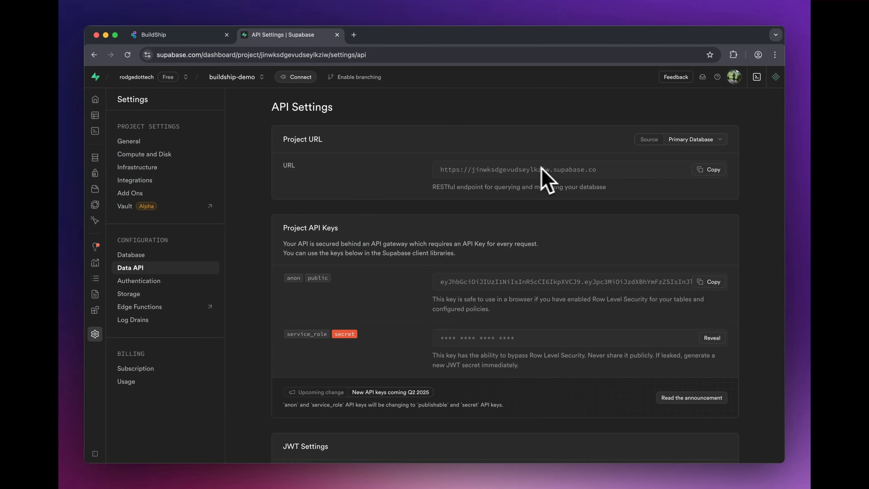
left_click(100, 118)
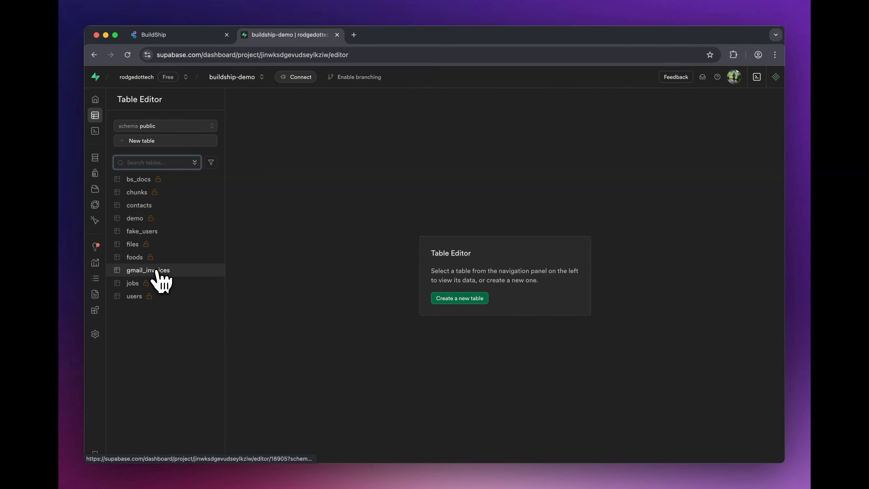
left_click(172, 279)
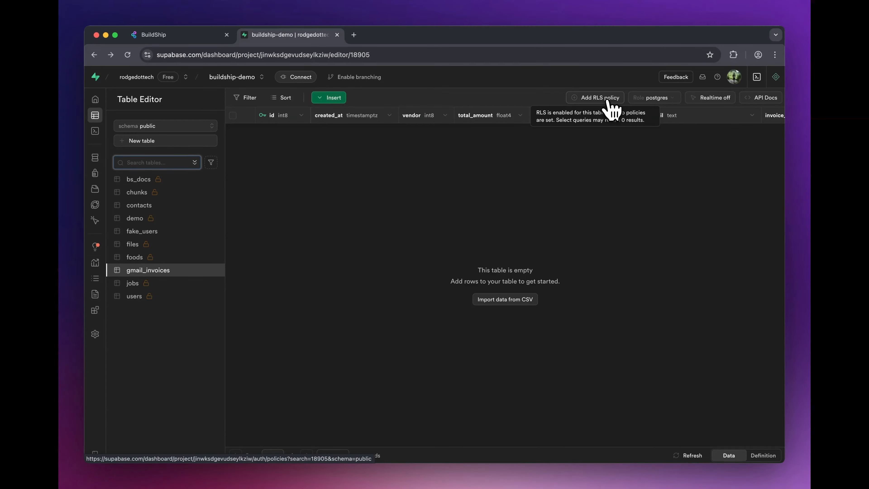
left_click(608, 98)
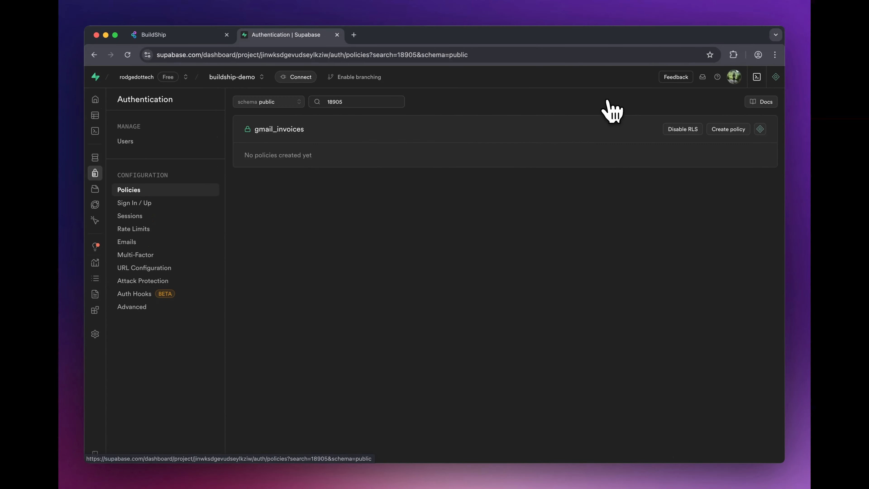
left_click(728, 129)
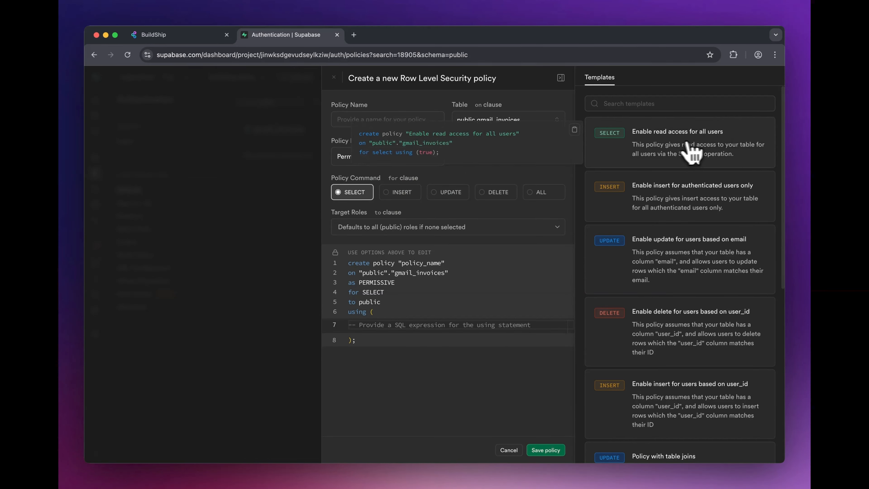
left_click(713, 153)
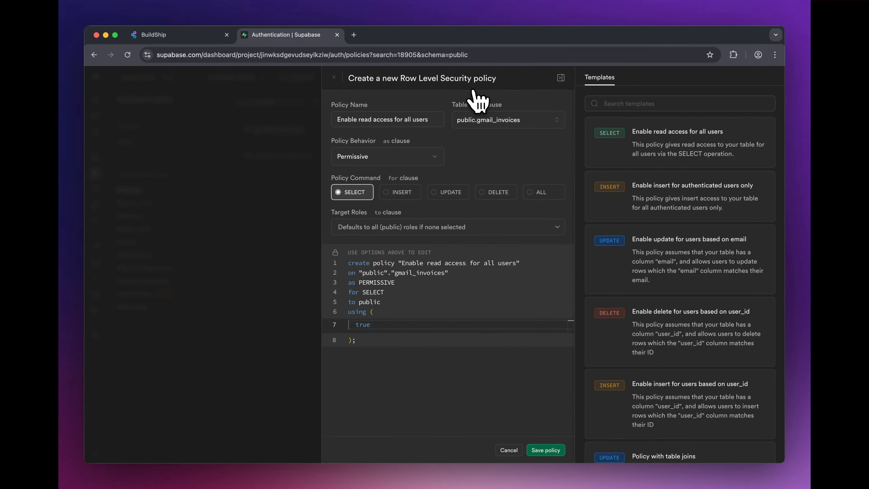
left_click(548, 451)
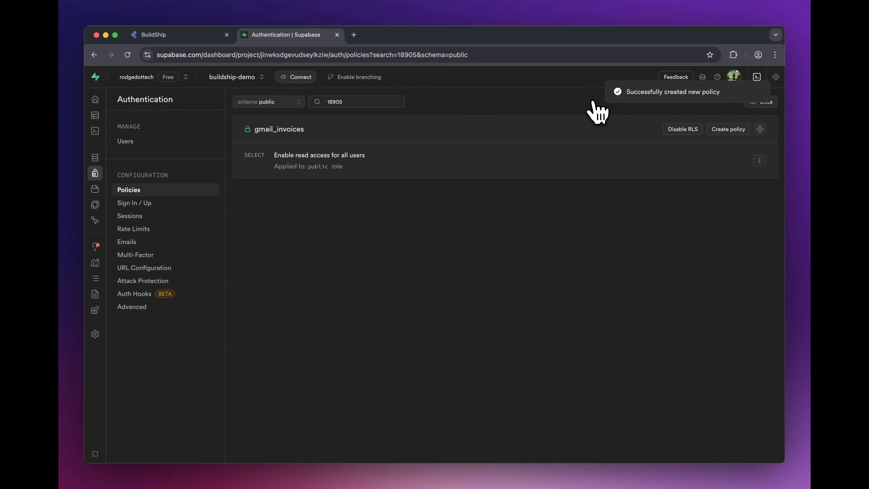
Step: Create an INSERT policy on gmail_invoices named "Enable insert for all users" with the check expression true
left_click(727, 130)
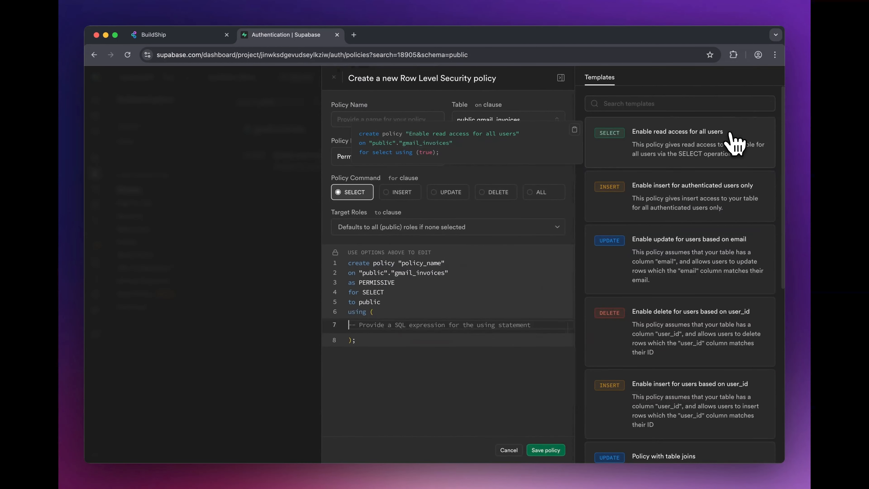
left_click(348, 118)
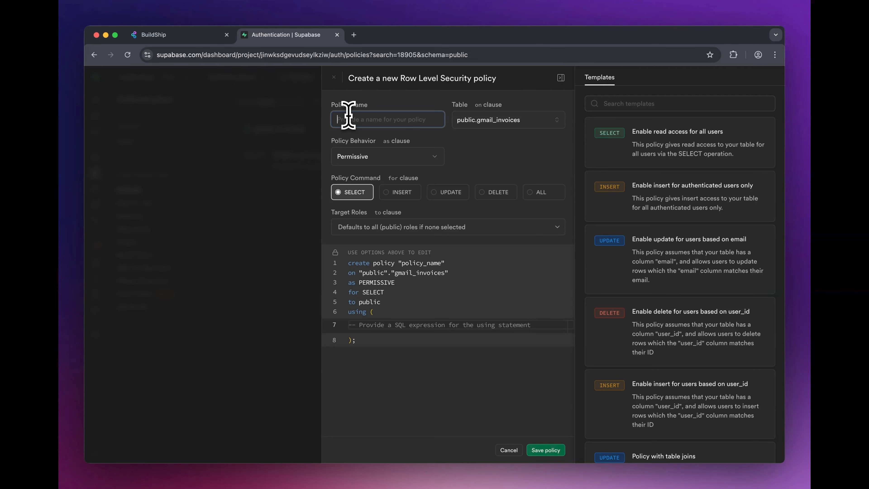
type("Enable insert for all users")
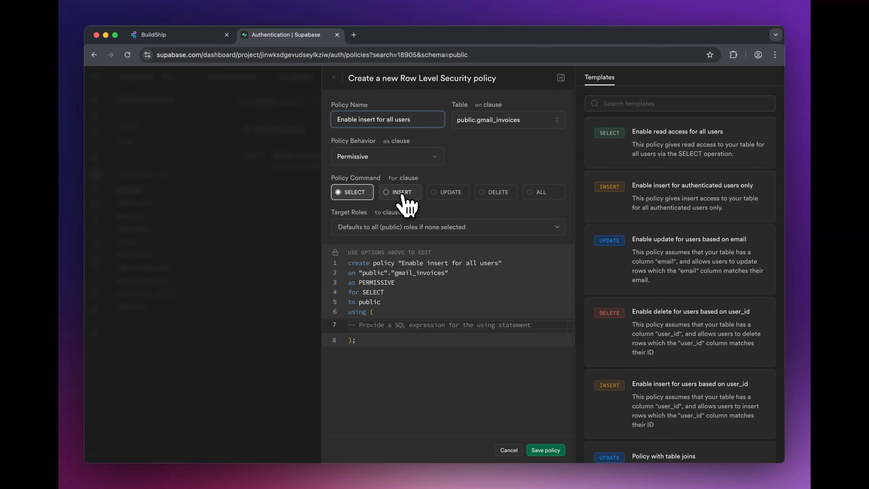
left_click(400, 193)
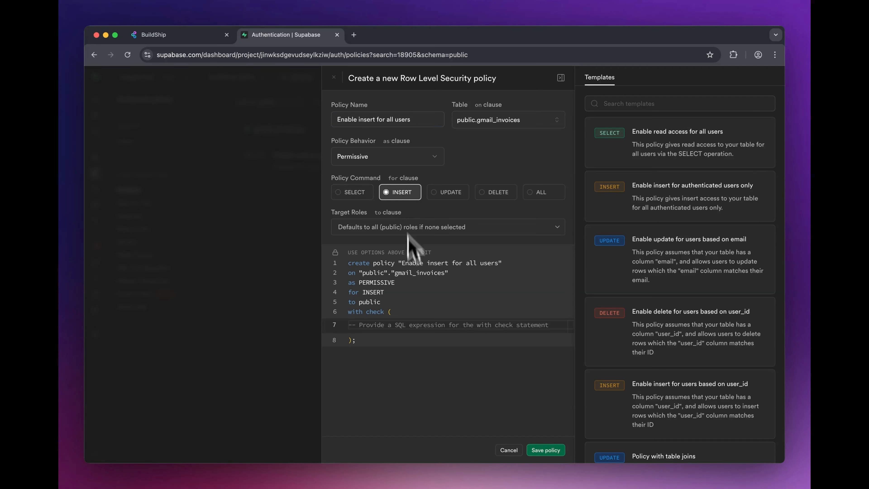
left_click(369, 324)
type("true")
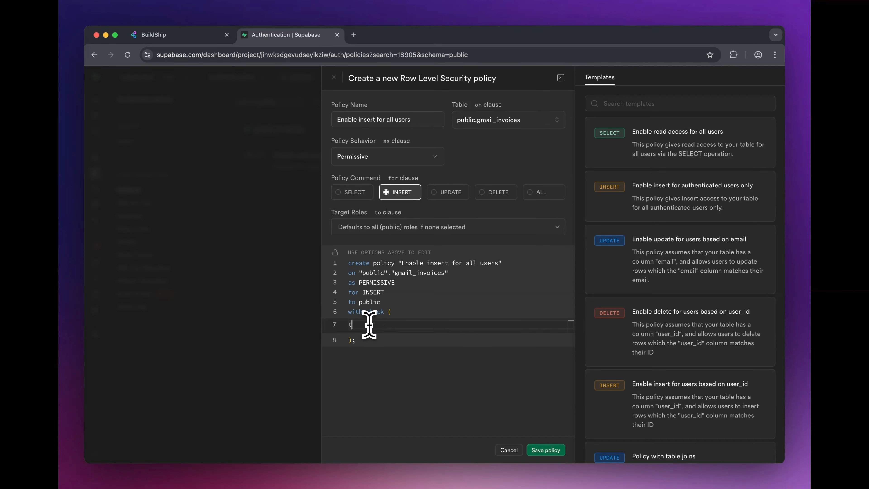
left_click(553, 451)
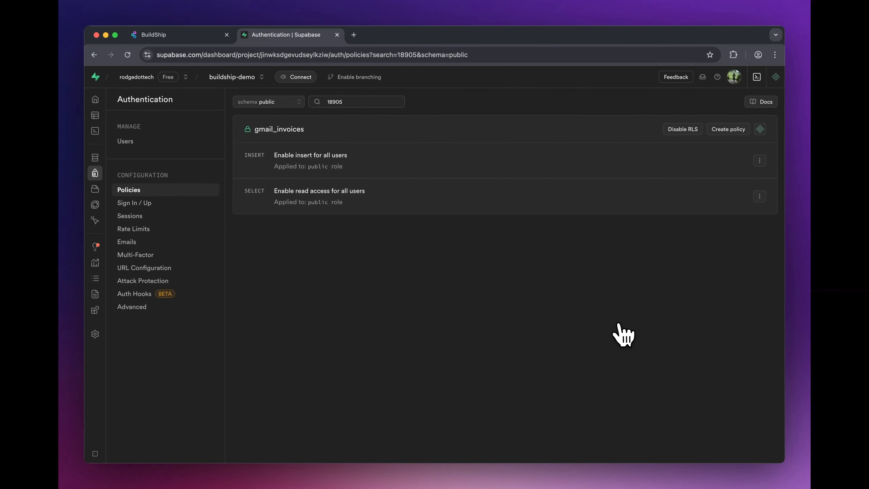
Step: Switch to BuildShip and ship the Gmail Invoice Tracker workflow
left_click(188, 36)
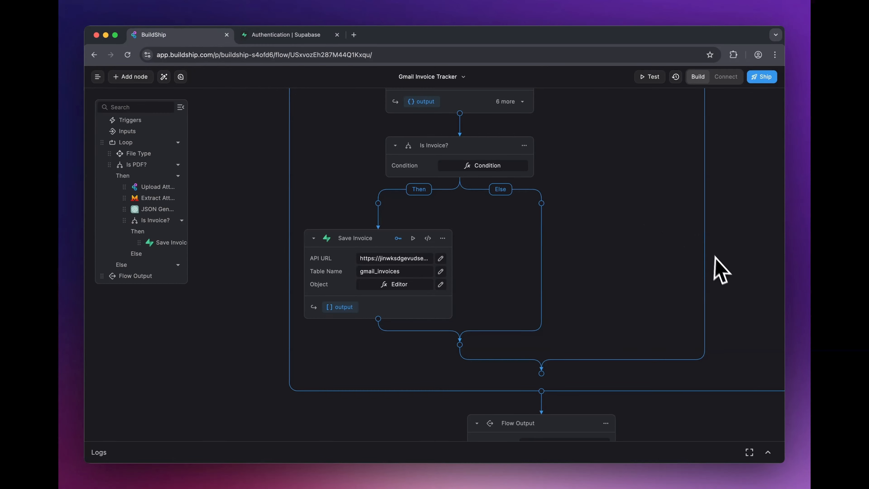
scroll(722, 273, "up", 10)
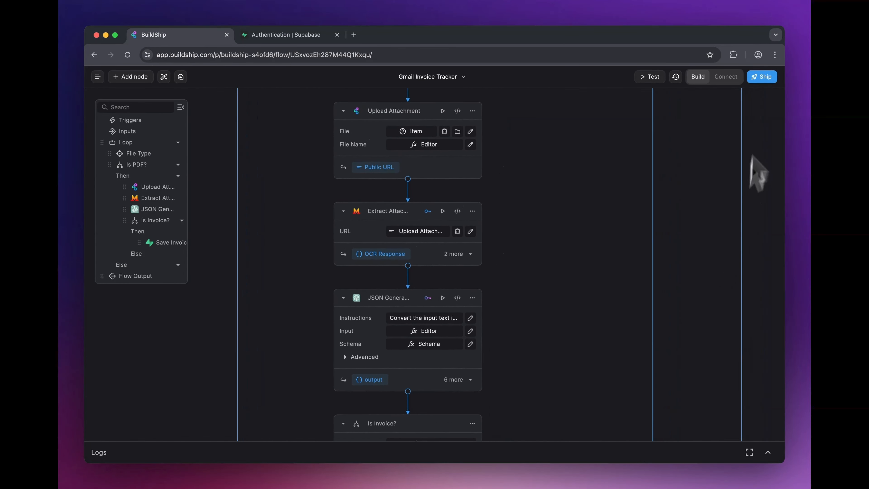
left_click(765, 78)
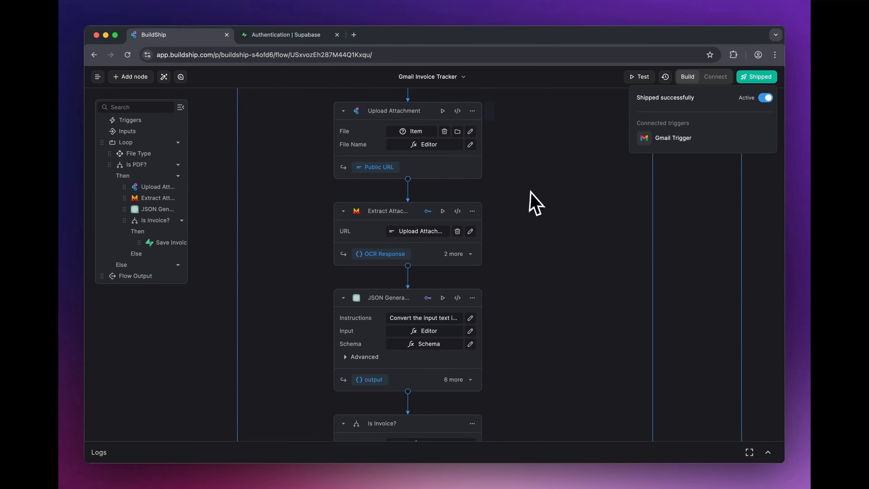
Step: Open the workflow's Gmail Trigger setup and check which Gmail account is connected
scroll(534, 201, "up", 10)
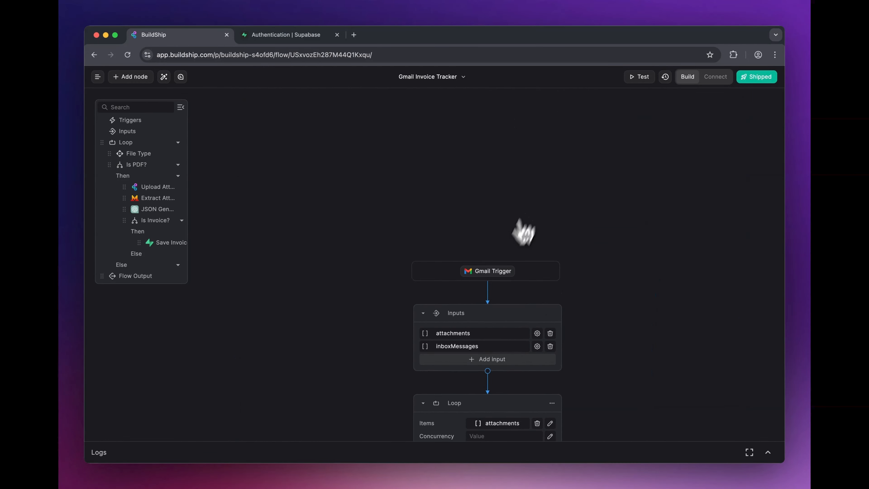
left_click(492, 272)
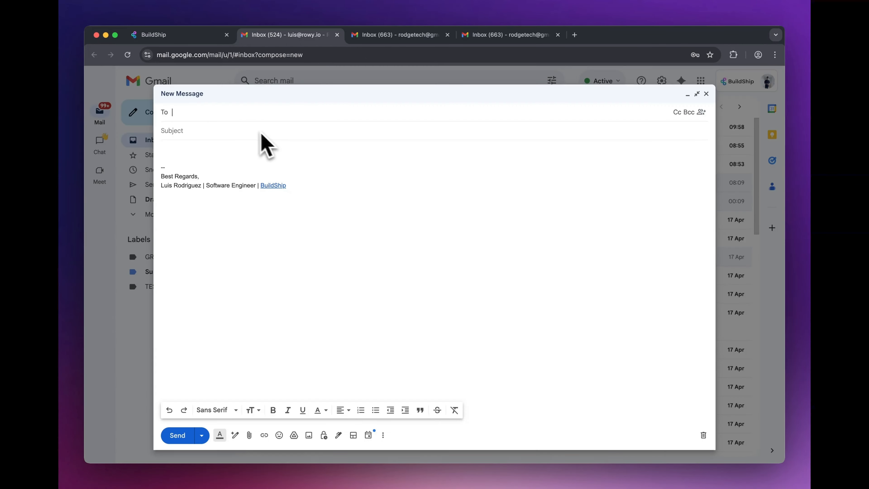
left_click(192, 35)
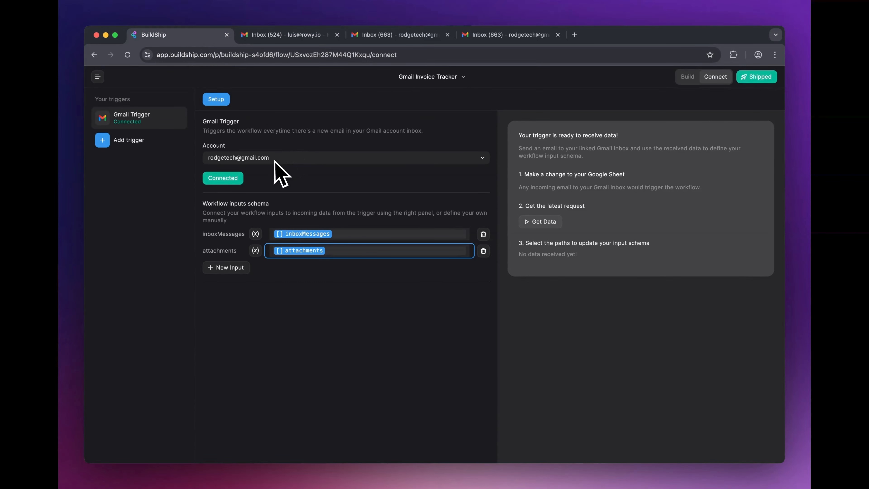
Step: Switch to Gmail and compose an email to the trigger's connected account with the subject "Streaming Invoice"
left_click(272, 36)
left_click(225, 135)
left_click(222, 136)
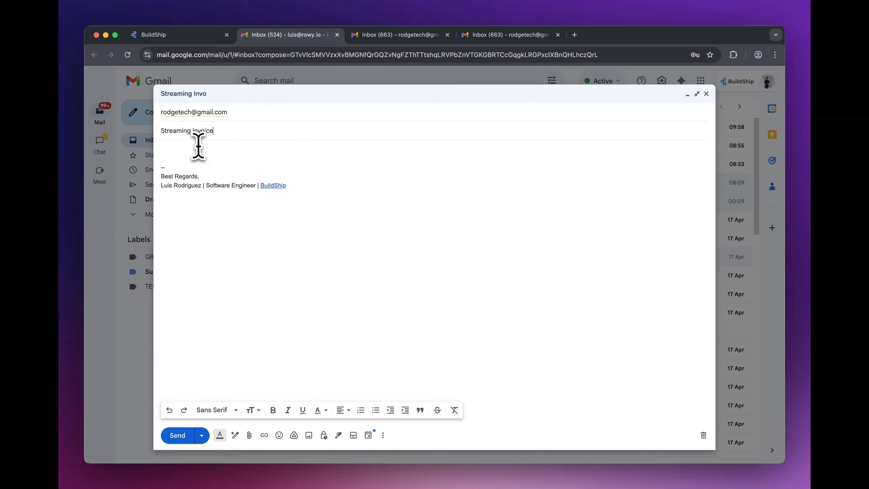
left_click(199, 149)
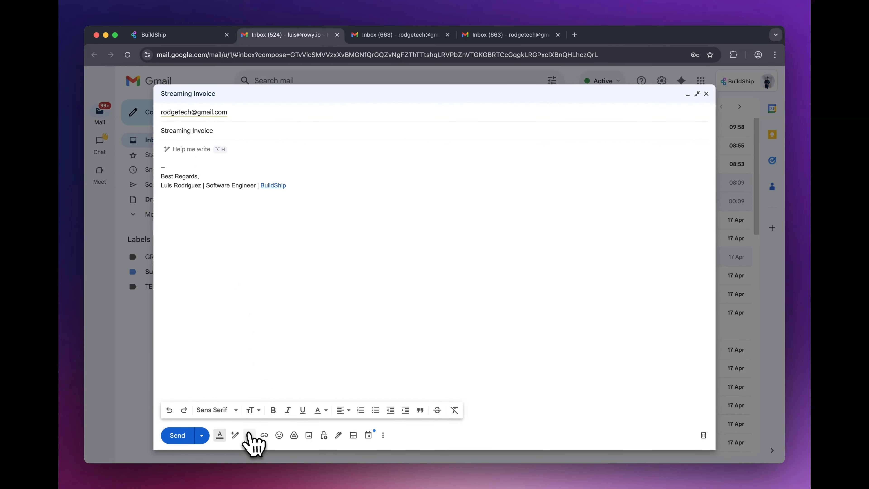
Step: Attach "Sample Invoice - Web Design Services.pdf" from the test docs folder to the email
left_click(249, 434)
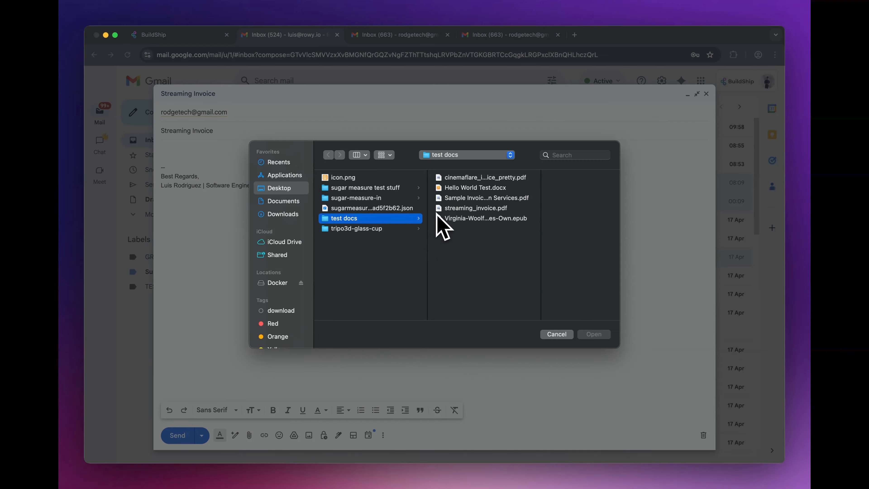
left_click(497, 198)
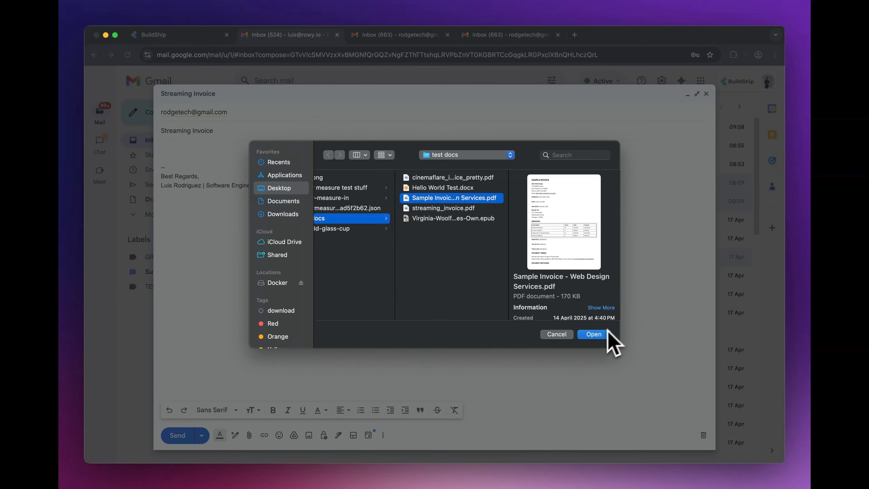
left_click(599, 334)
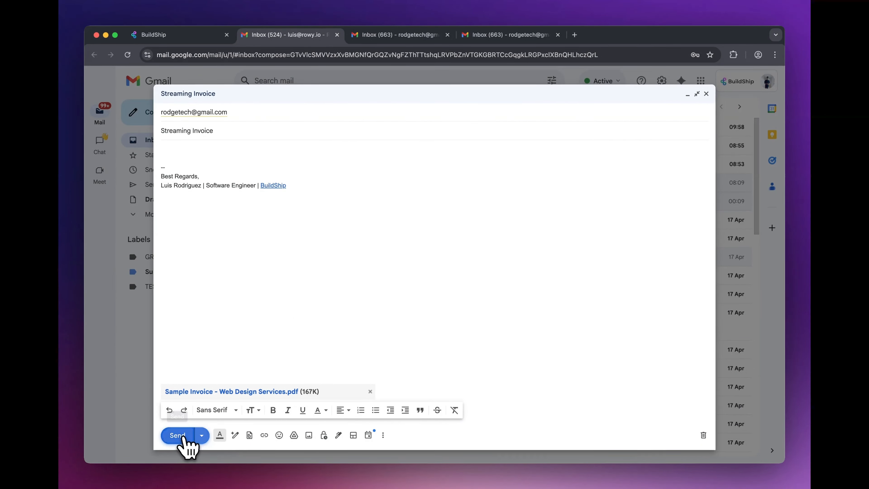
Step: Send the email and open its PDF attachment from the message in the recipient's inbox
left_click(183, 438)
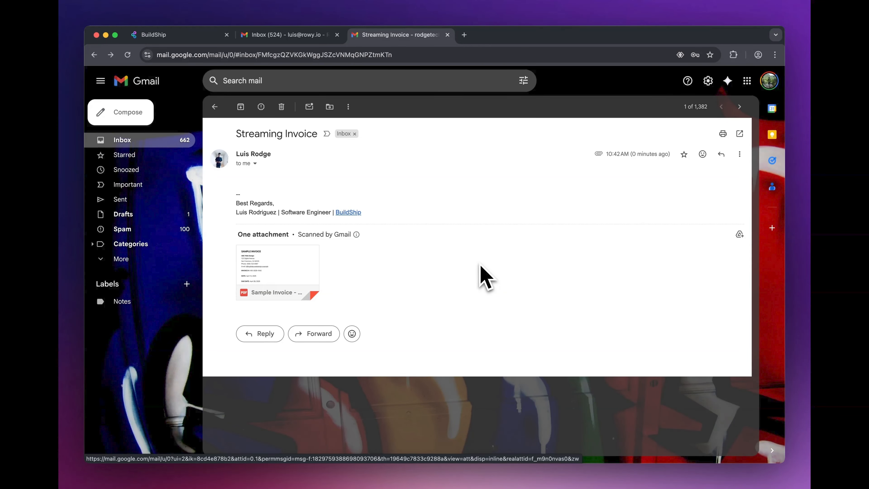
left_click(306, 272)
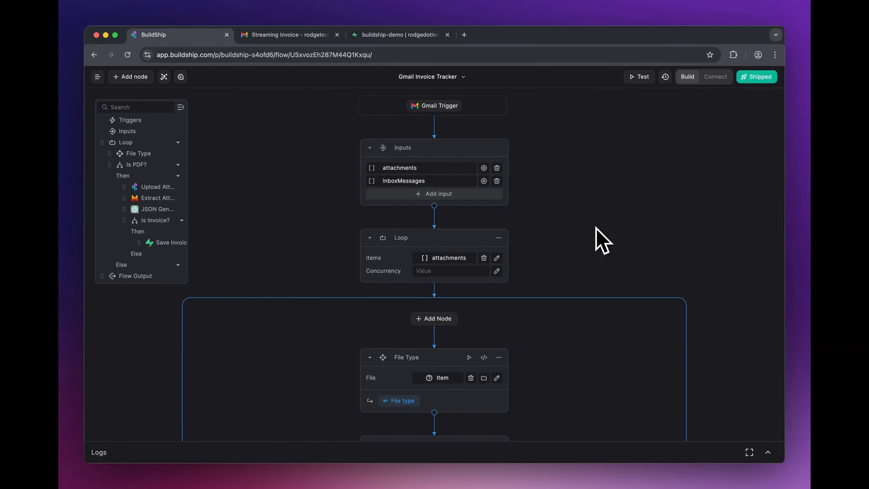
Step: Open BuildShip's workflow logs, expand the most recent run, and enlarge the logs to full size
left_click(768, 452)
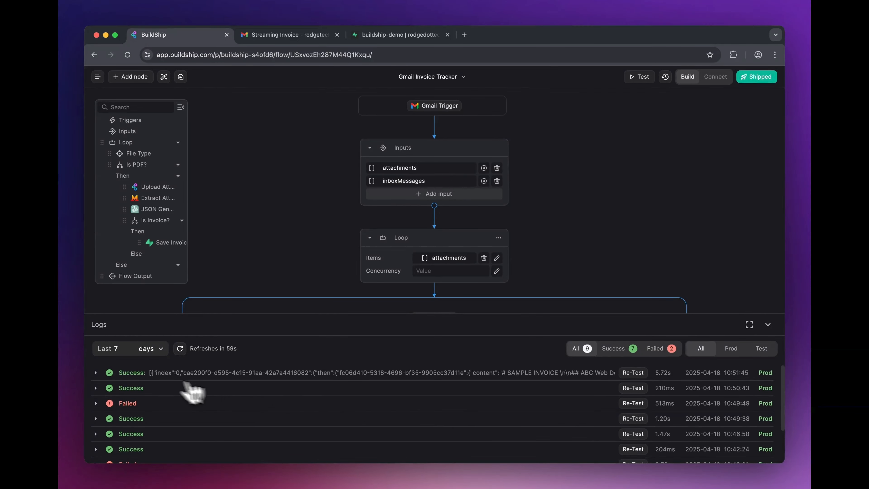
left_click(109, 375)
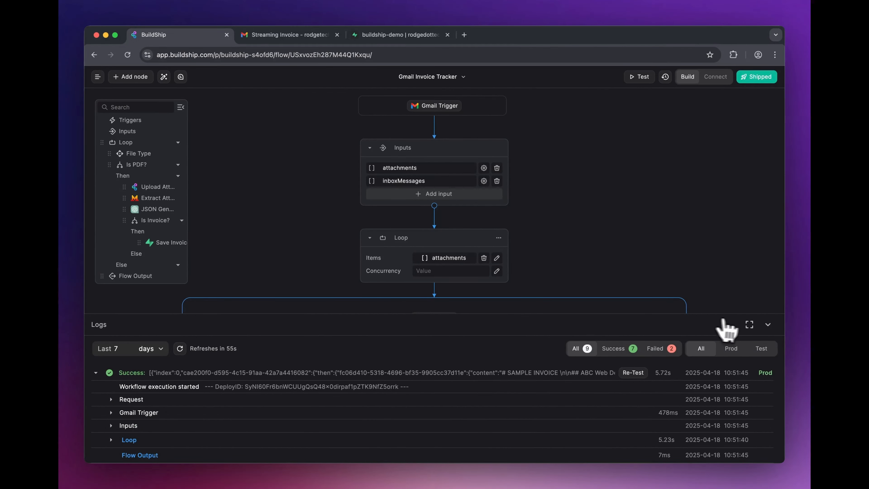
left_click(749, 325)
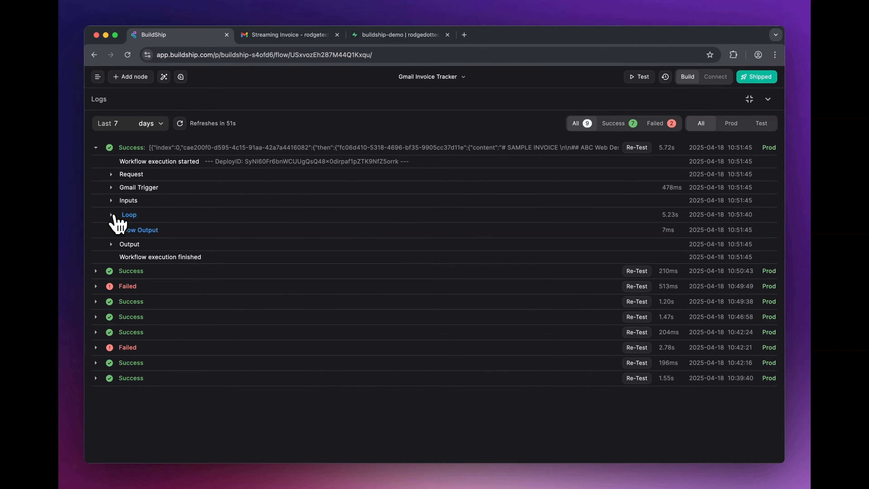
Step: Expand the run's Loop item 0 and its Is PDF? then branch to examine the executed nodes
left_click(128, 215)
left_click(134, 228)
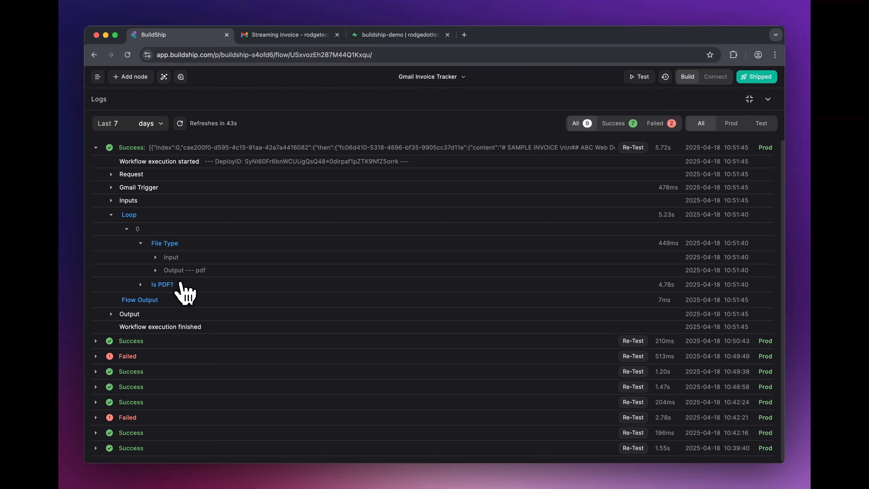
left_click(146, 287)
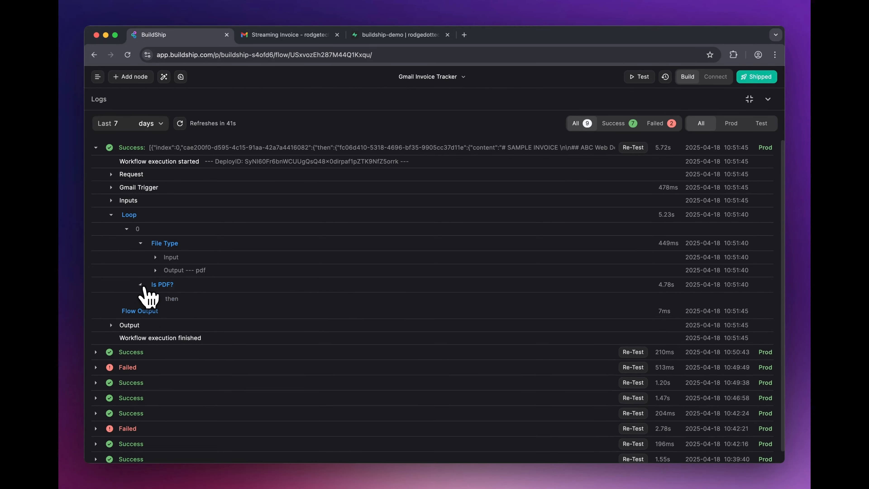
left_click(159, 300)
scroll(219, 310, "down", 1)
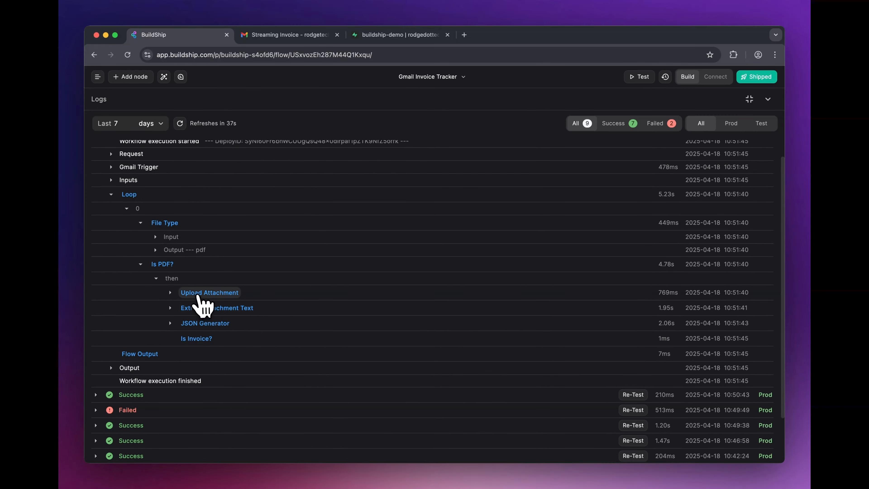
Step: Examine the Extract Attachment Text node's output content in the run log
left_click(170, 310)
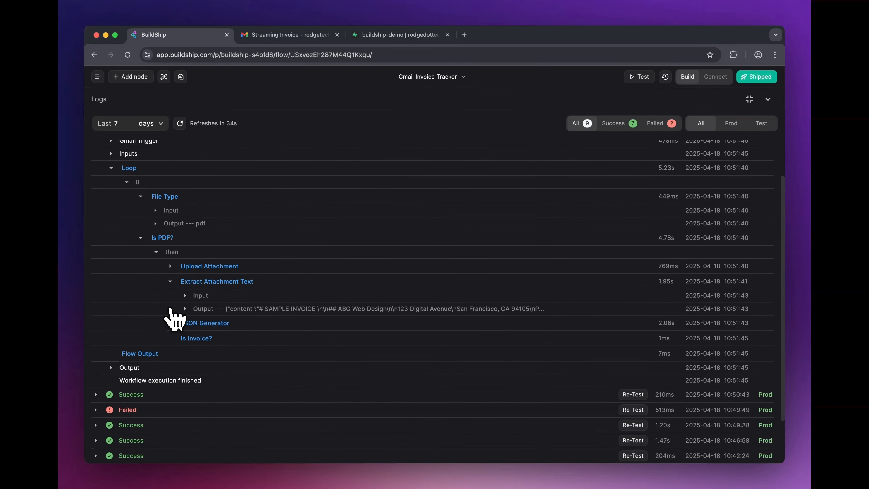
left_click(196, 308)
left_click(222, 310)
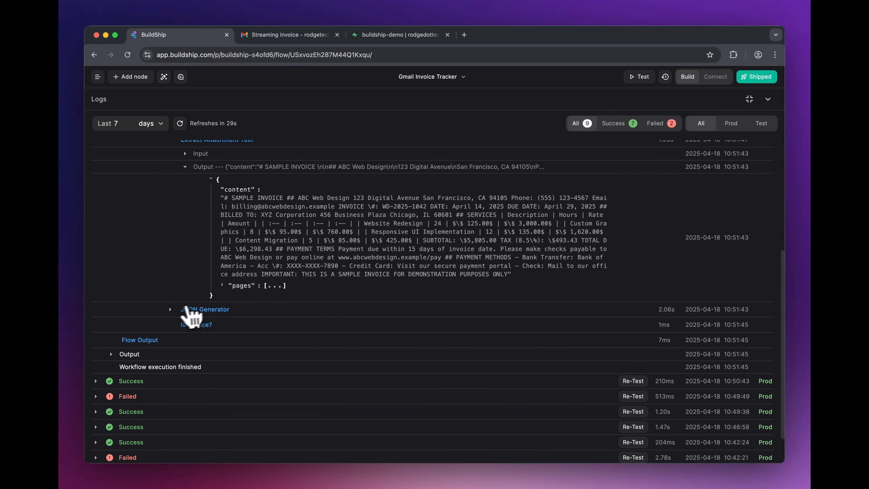
Step: Examine the JSON Generator node's output in the run log
left_click(190, 309)
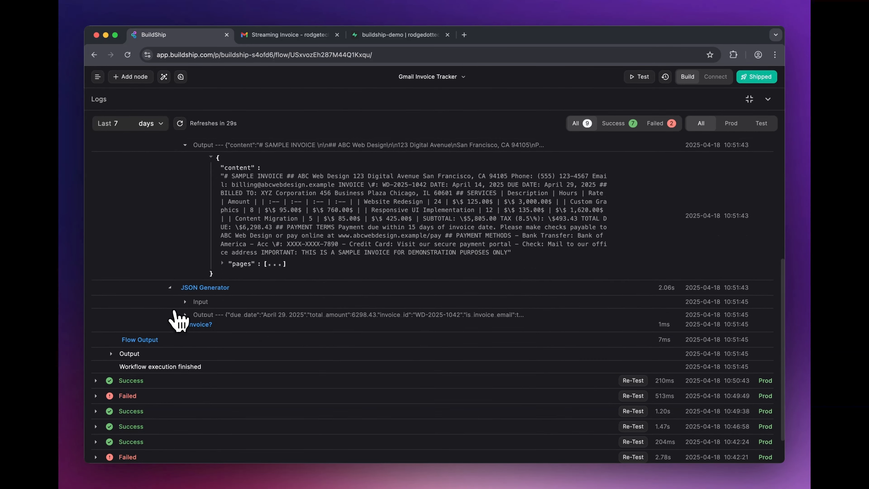
left_click(205, 310)
left_click(212, 312)
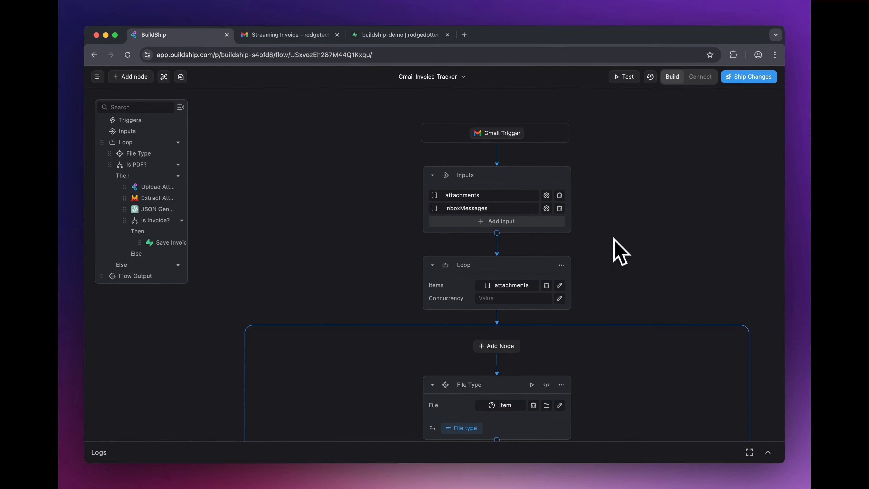
Step: Switch to Supabase and check the gmail_invoices table for the saved invoice record
left_click(394, 36)
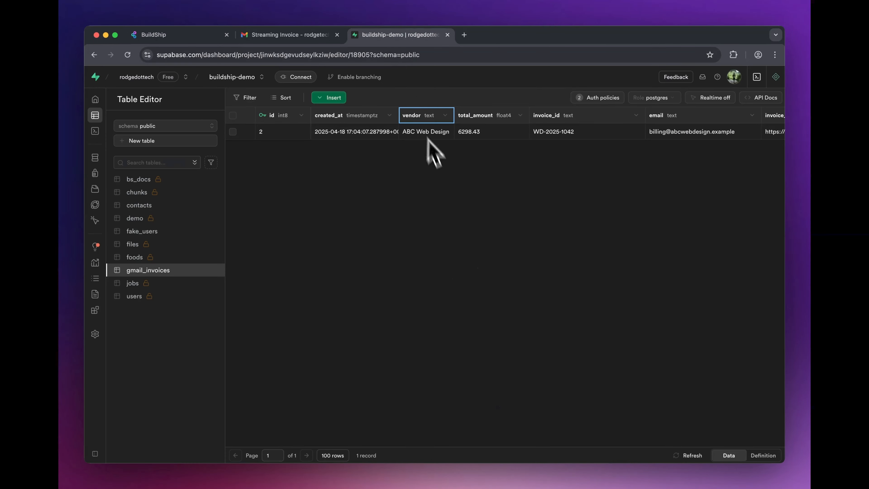